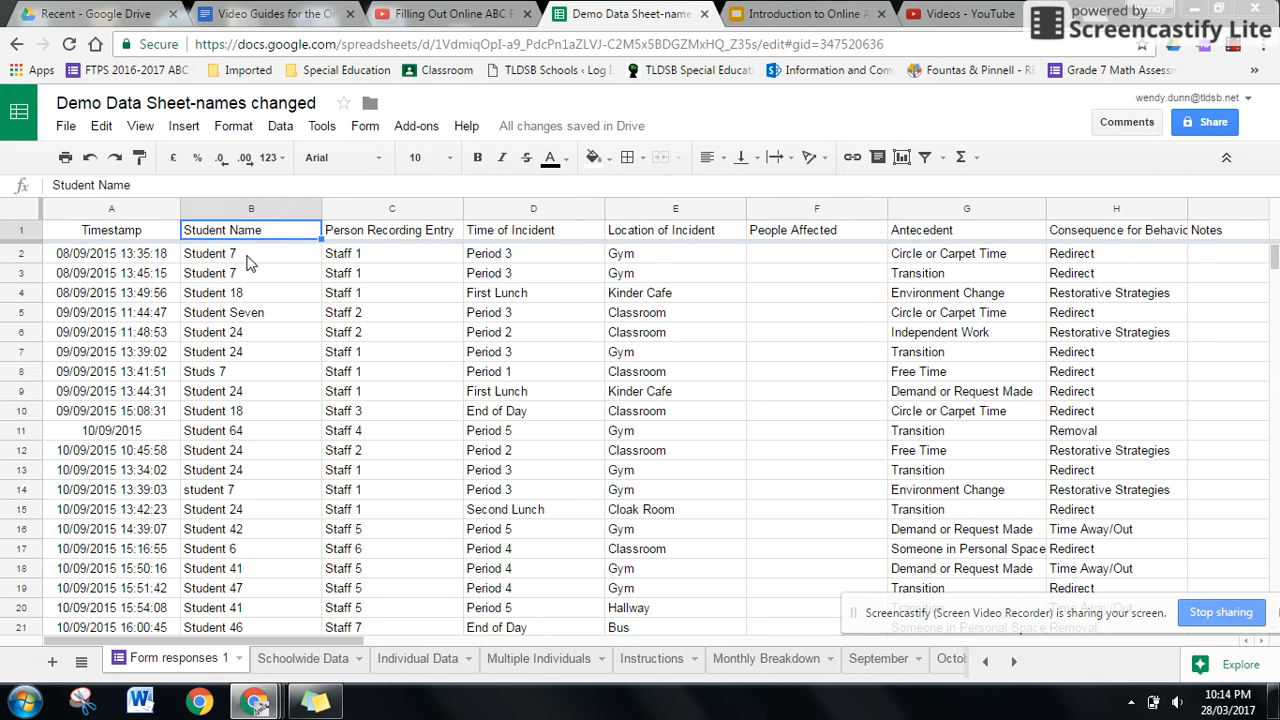
# Examine the Student Name column for inconsistent spellings of Student 7, such as Student Seven, Studs 7 and student 7.
pyautogui.click(249, 260)
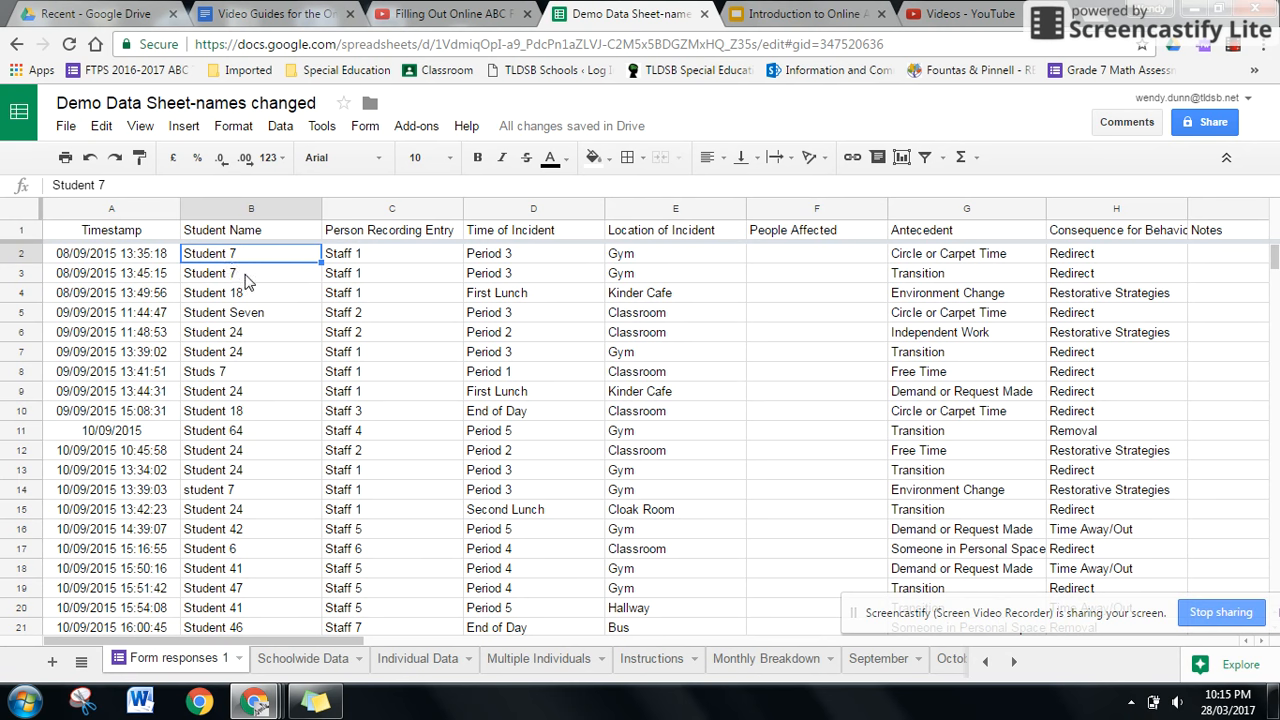
pyautogui.click(274, 318)
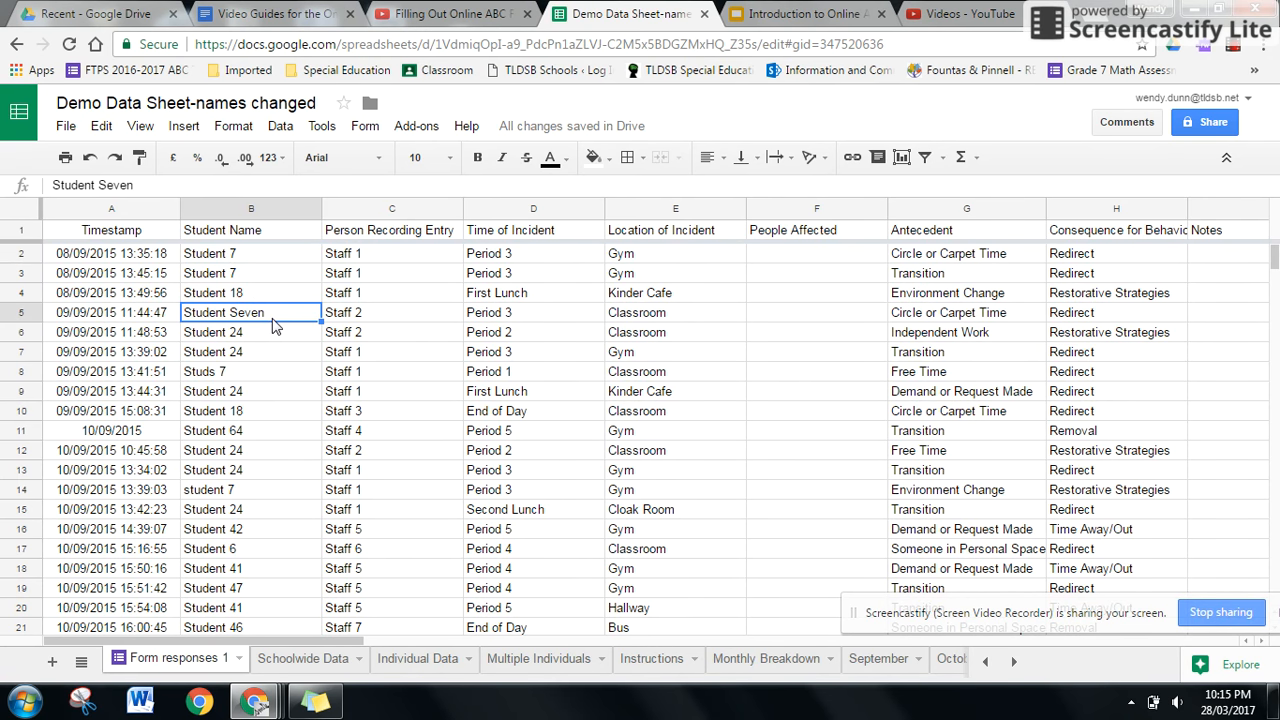
pyautogui.click(239, 373)
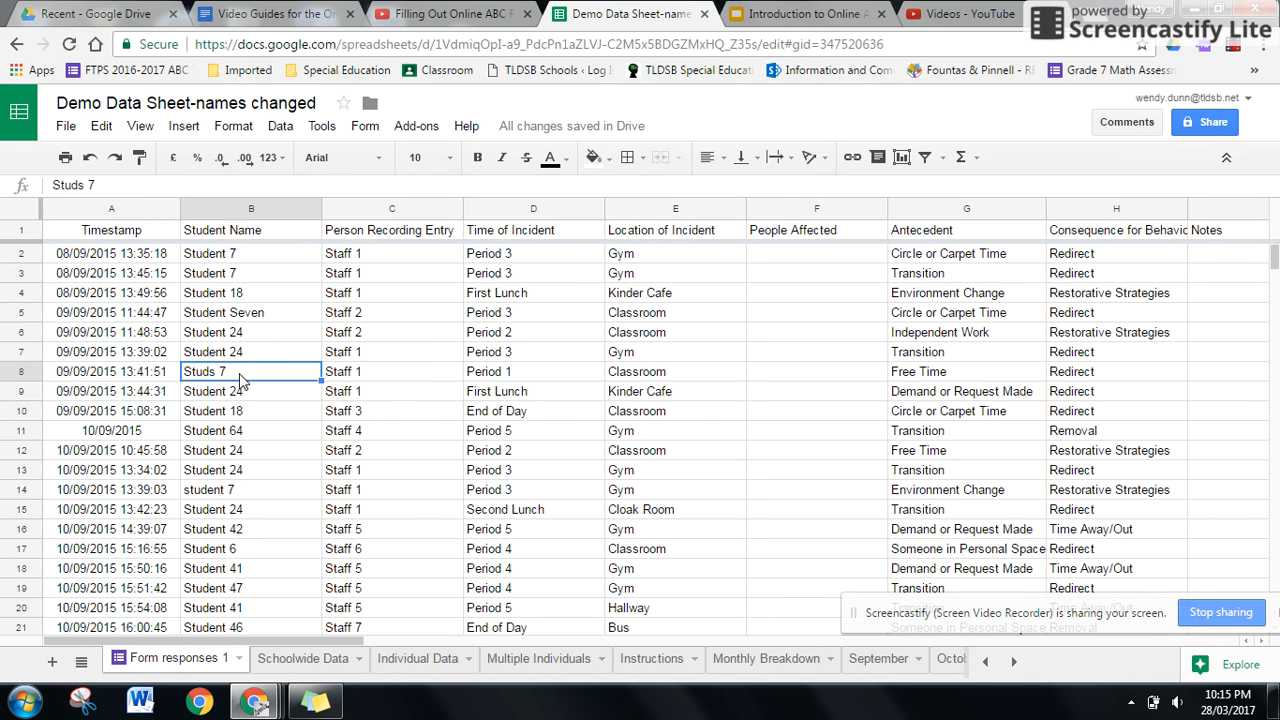
pyautogui.click(231, 494)
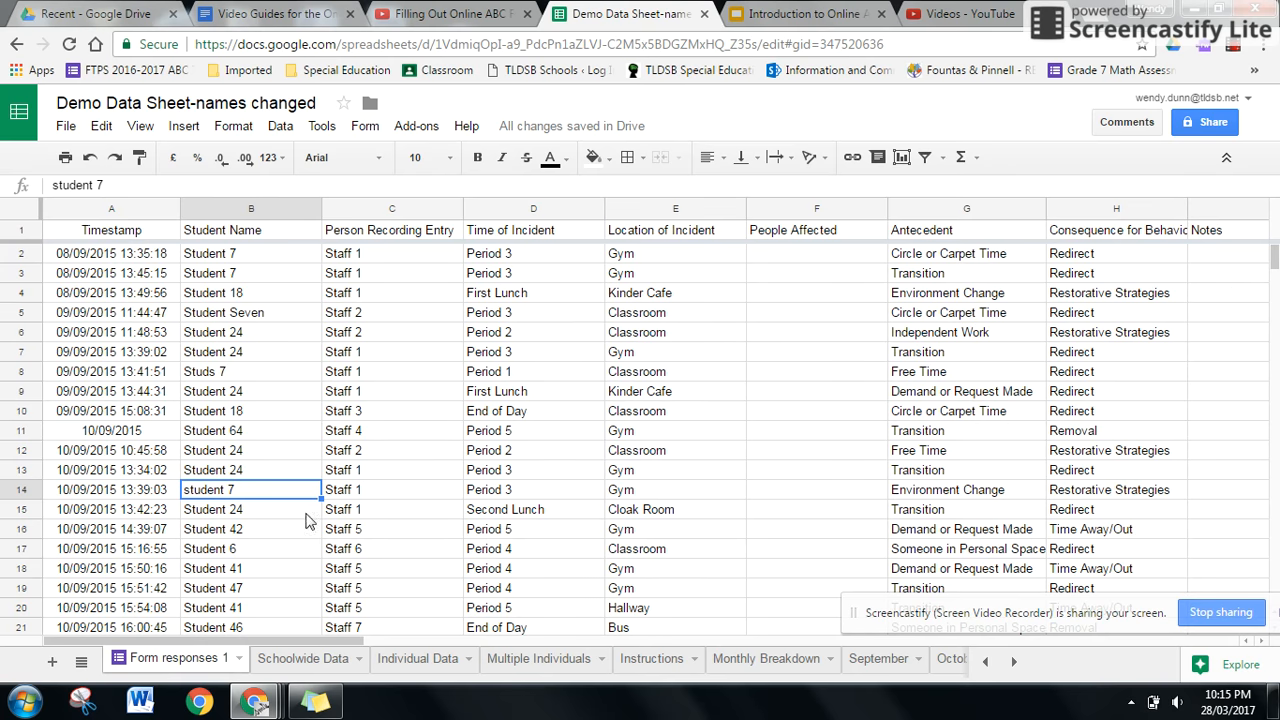
# Check the student name choices in cell A1 of the Individual Data sheet and return to the Form responses 1 sheet.
pyautogui.click(422, 662)
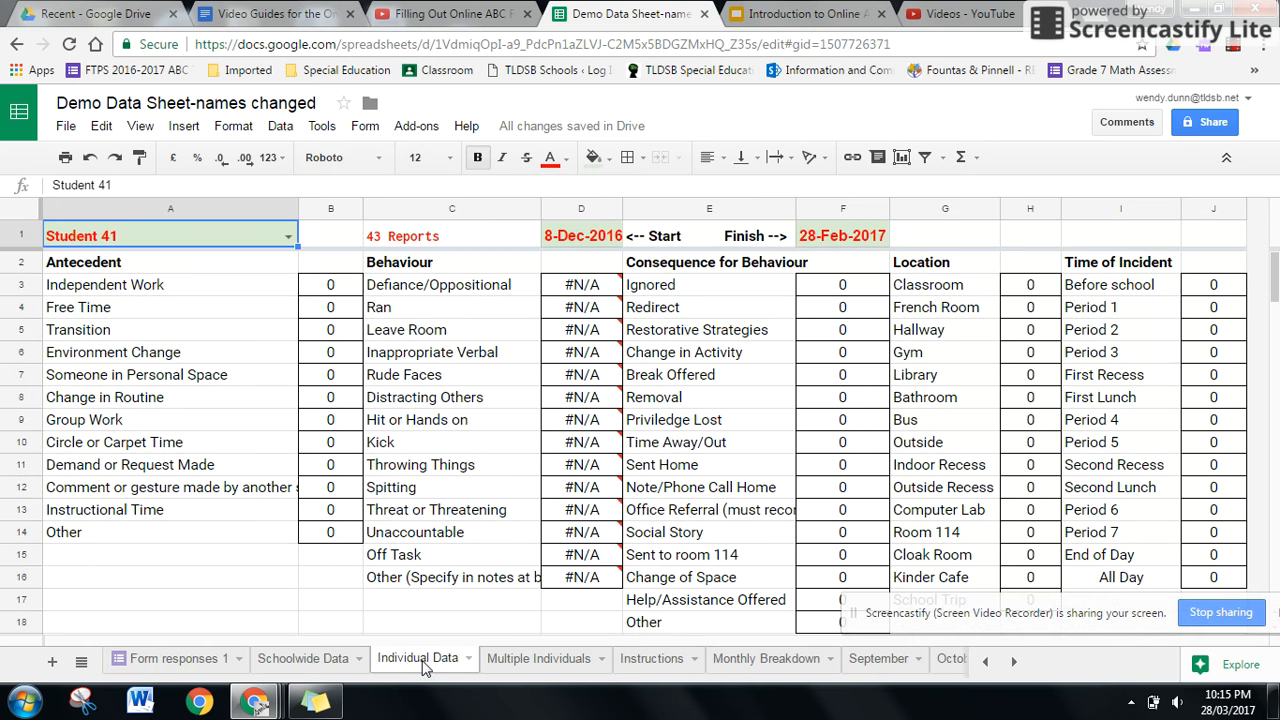
pyautogui.click(285, 240)
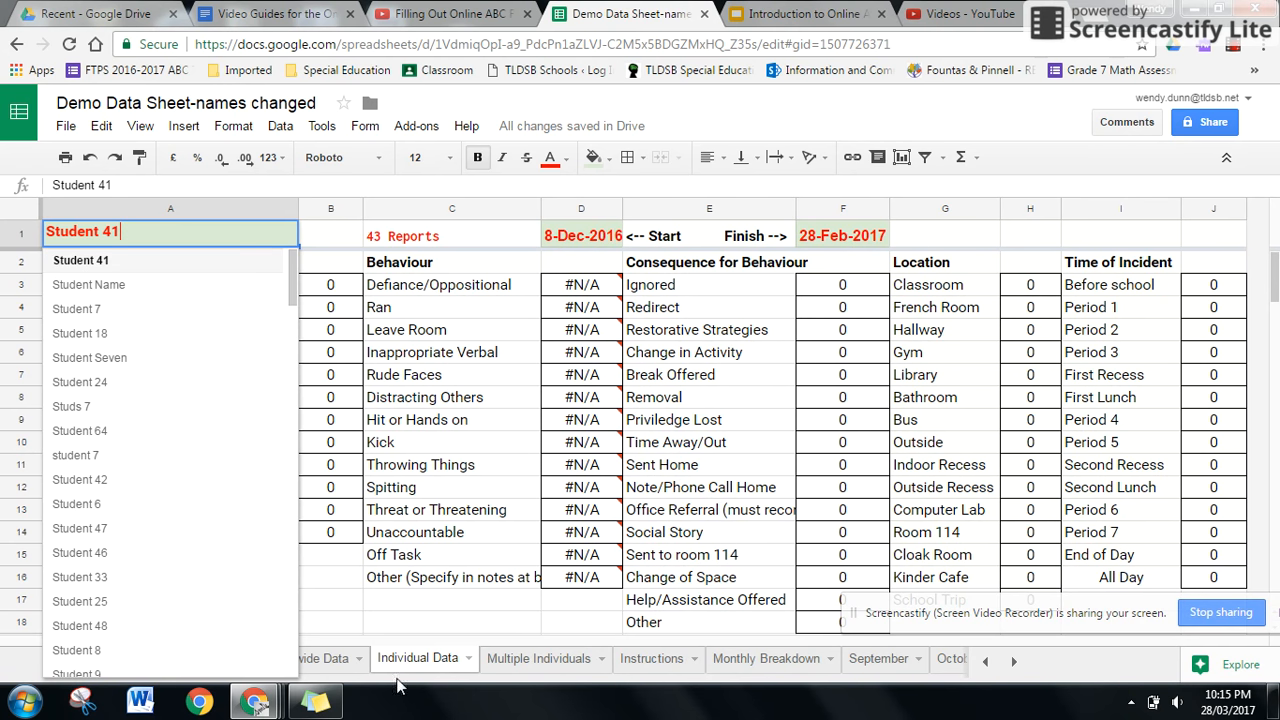
pyautogui.click(345, 630)
pyautogui.click(185, 658)
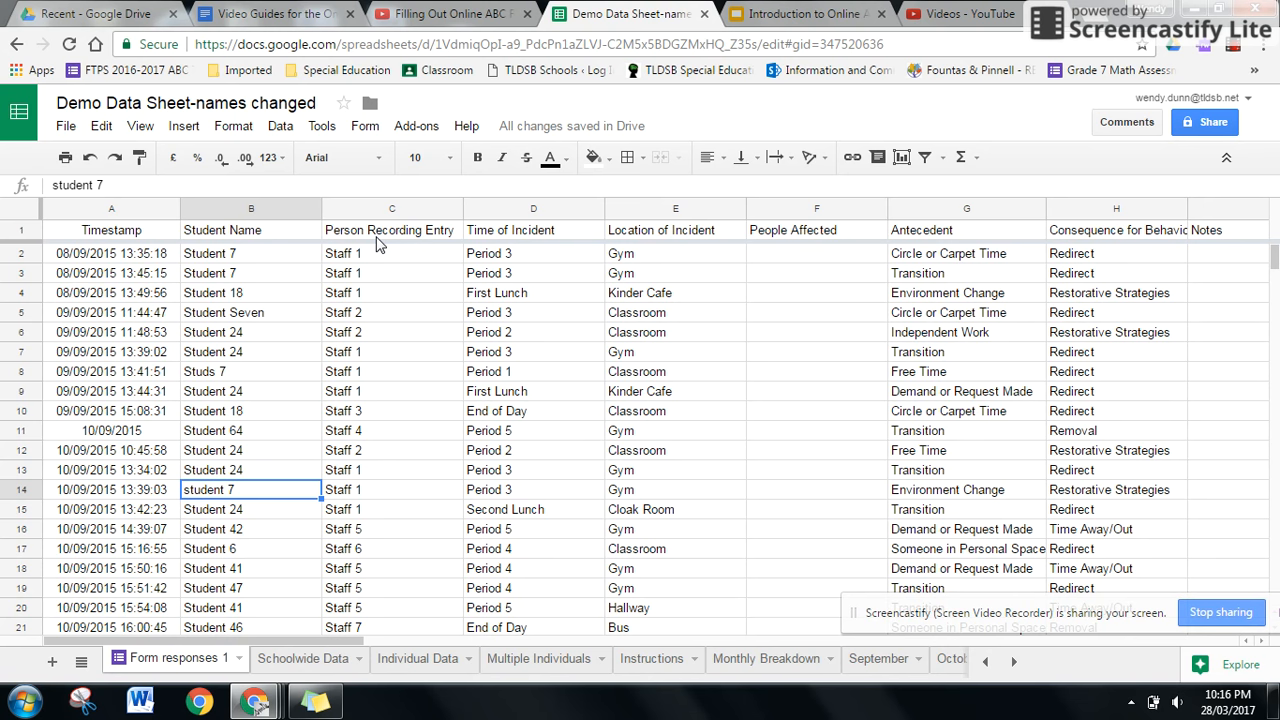
# Turn on the filter for the form responses data.
pyautogui.click(929, 171)
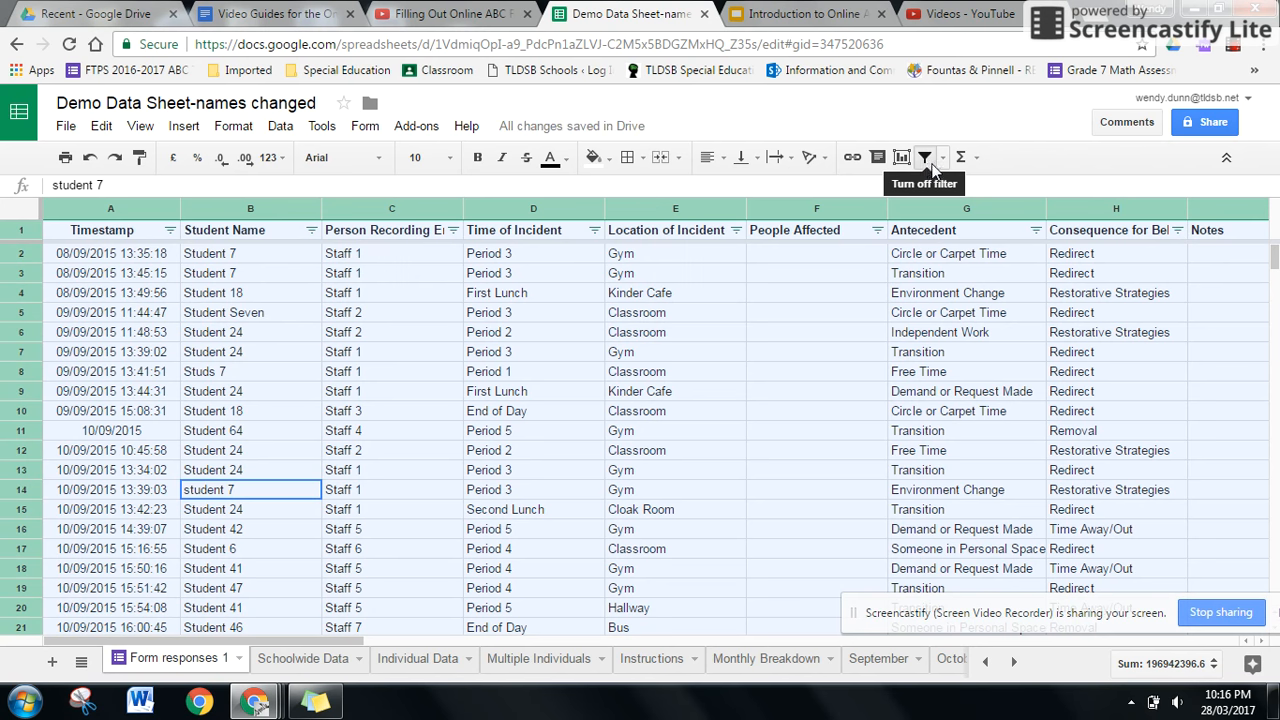
pyautogui.click(925, 162)
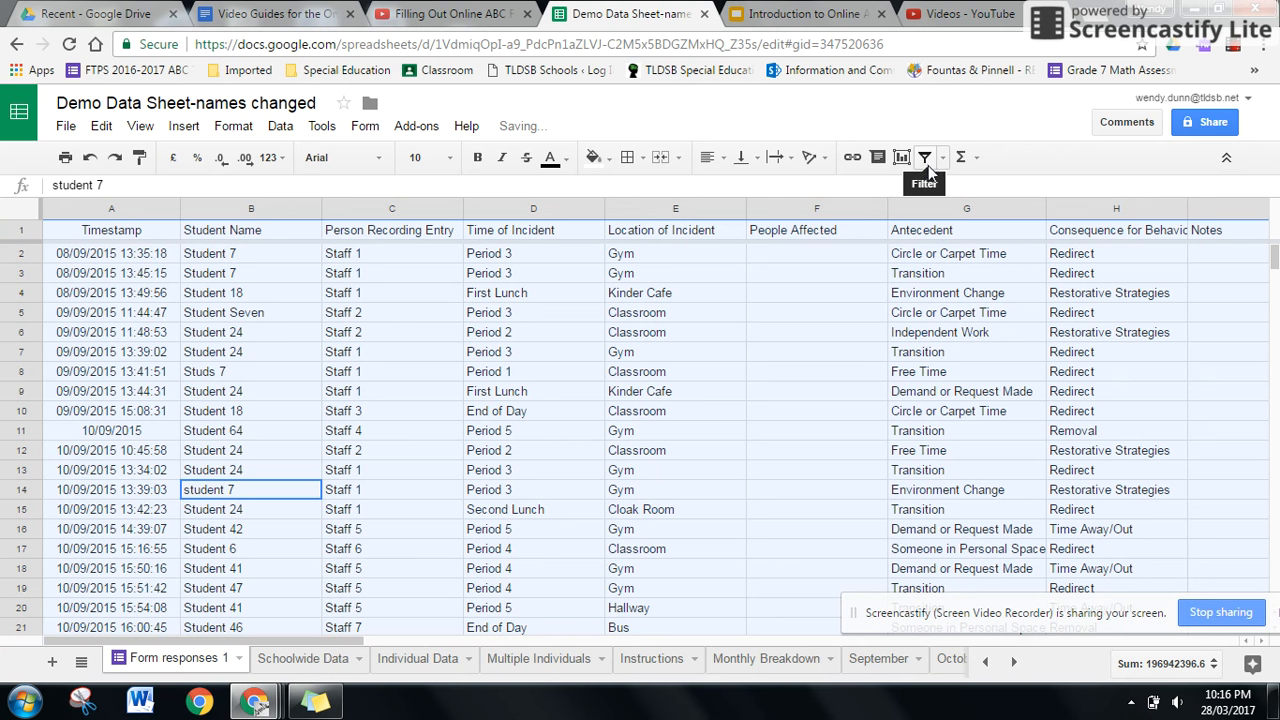
pyautogui.click(926, 164)
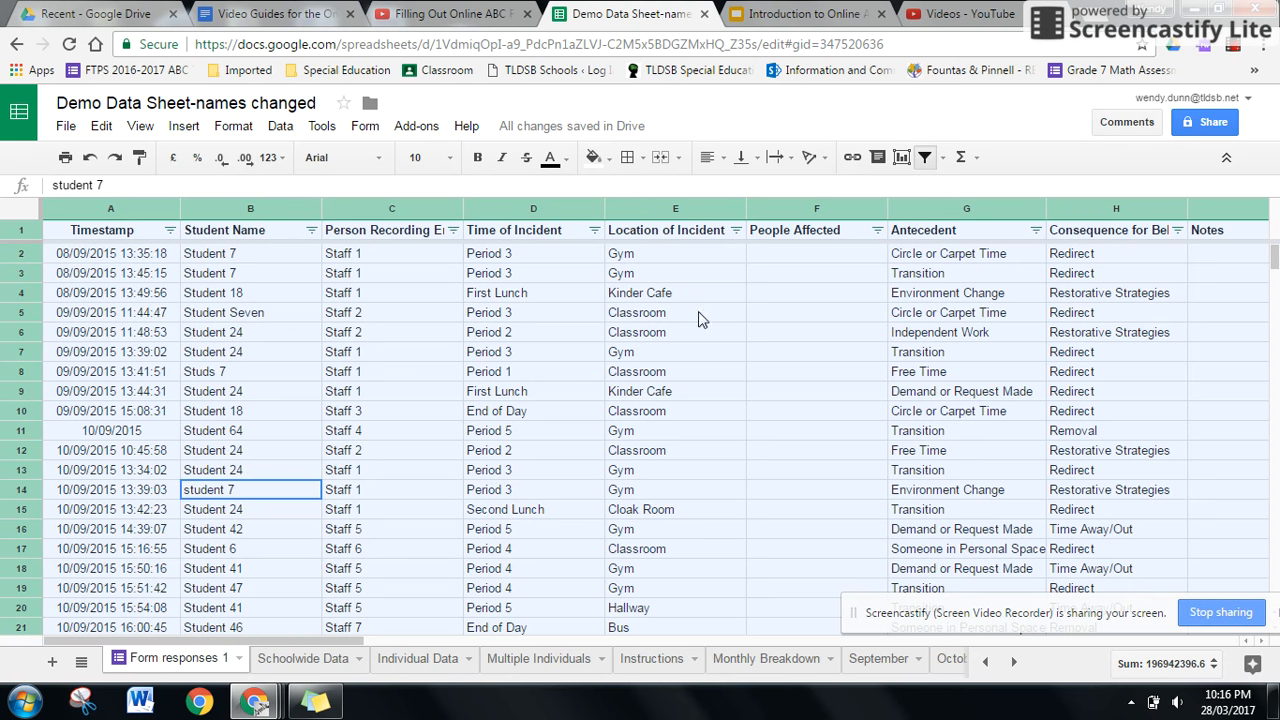
# Clear all values in the Student Name filter and select Student 7 and "Student 7, Student 3".
pyautogui.click(312, 231)
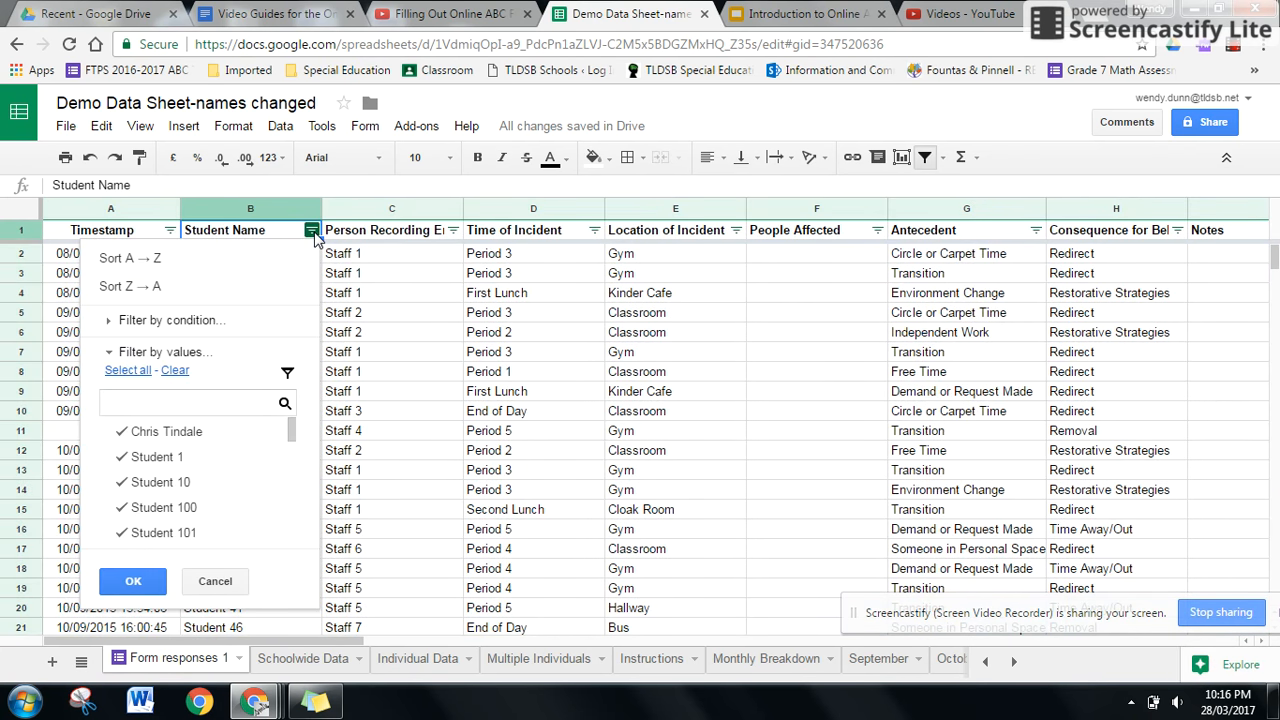
pyautogui.click(174, 370)
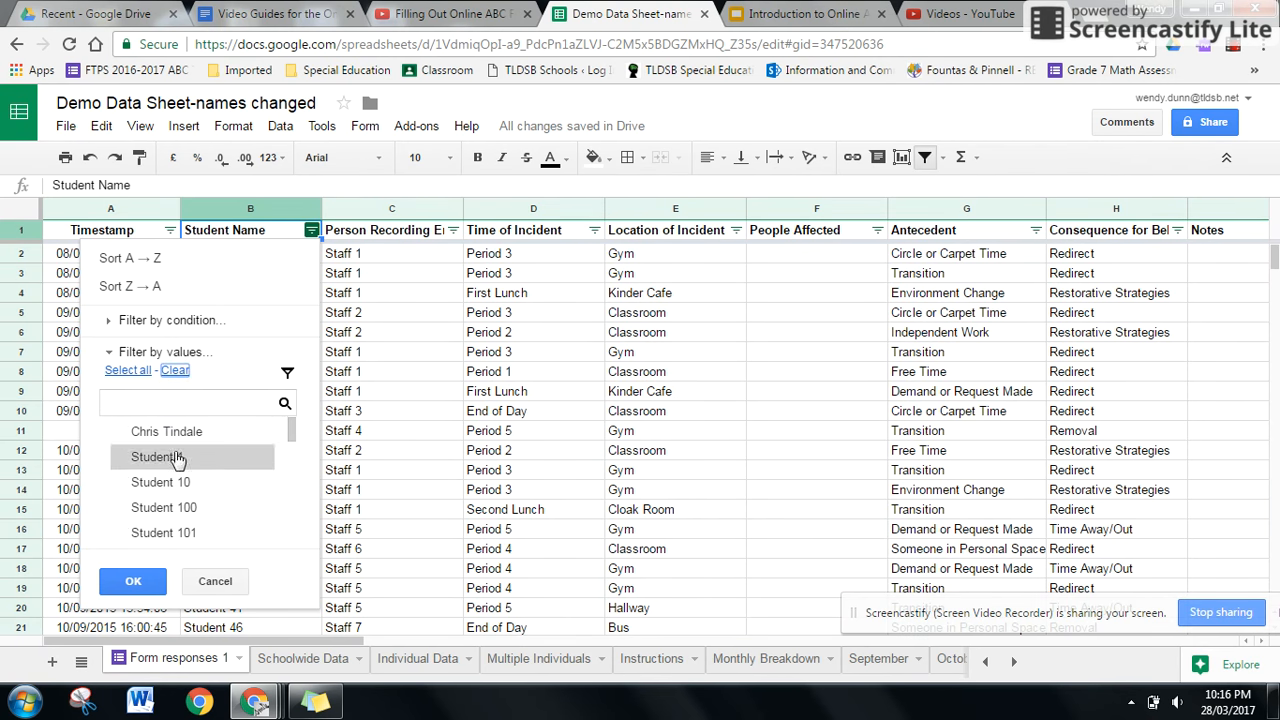
pyautogui.moveTo(295, 443); pyautogui.dragTo(295, 508)
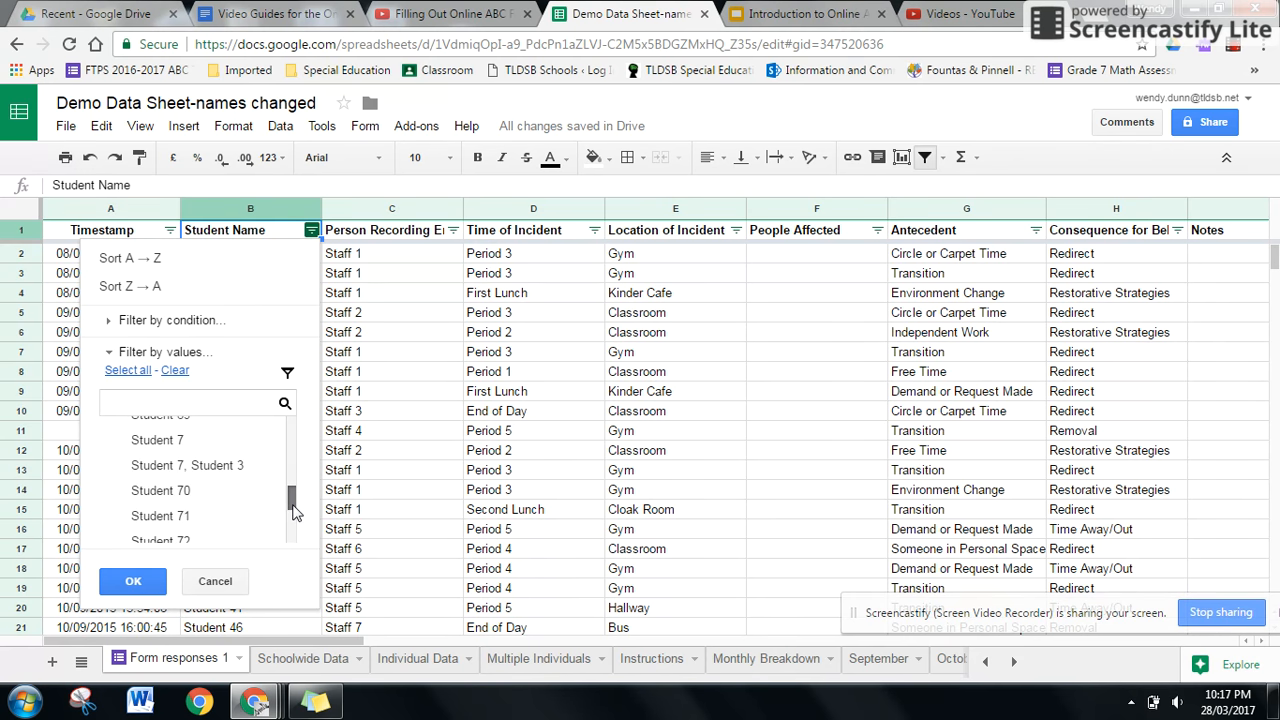
pyautogui.click(231, 453)
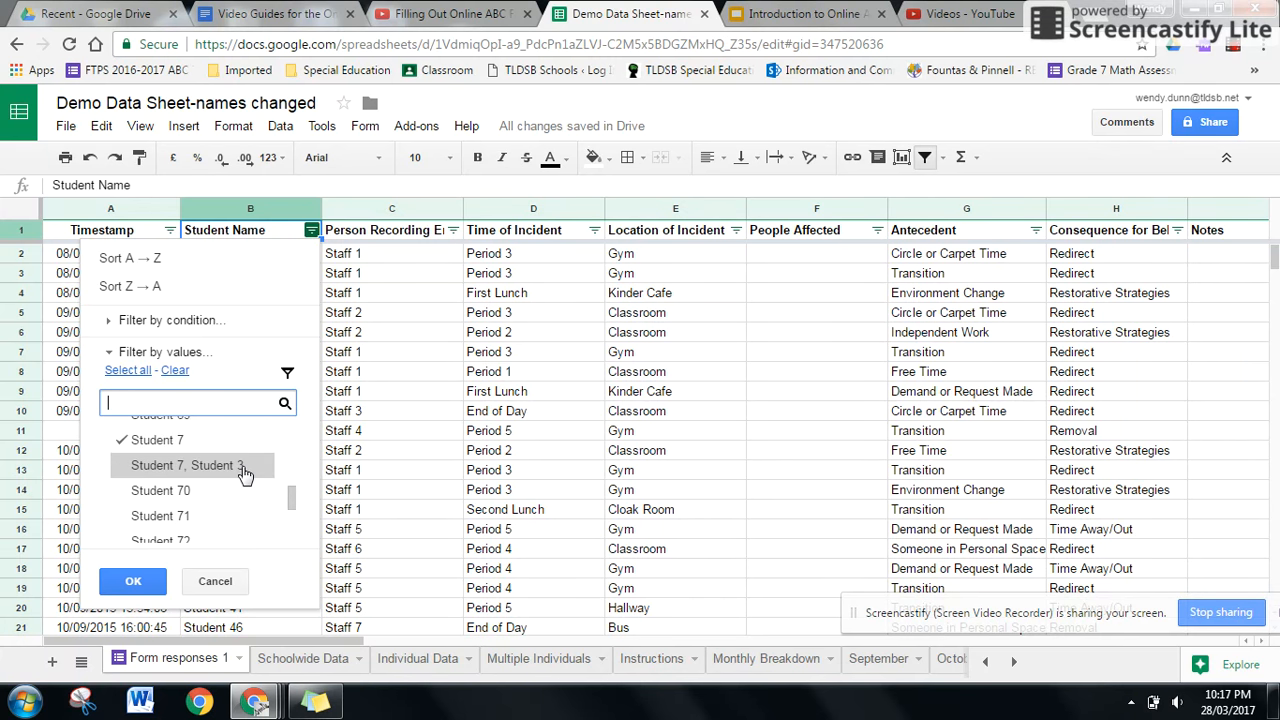
pyautogui.click(244, 473)
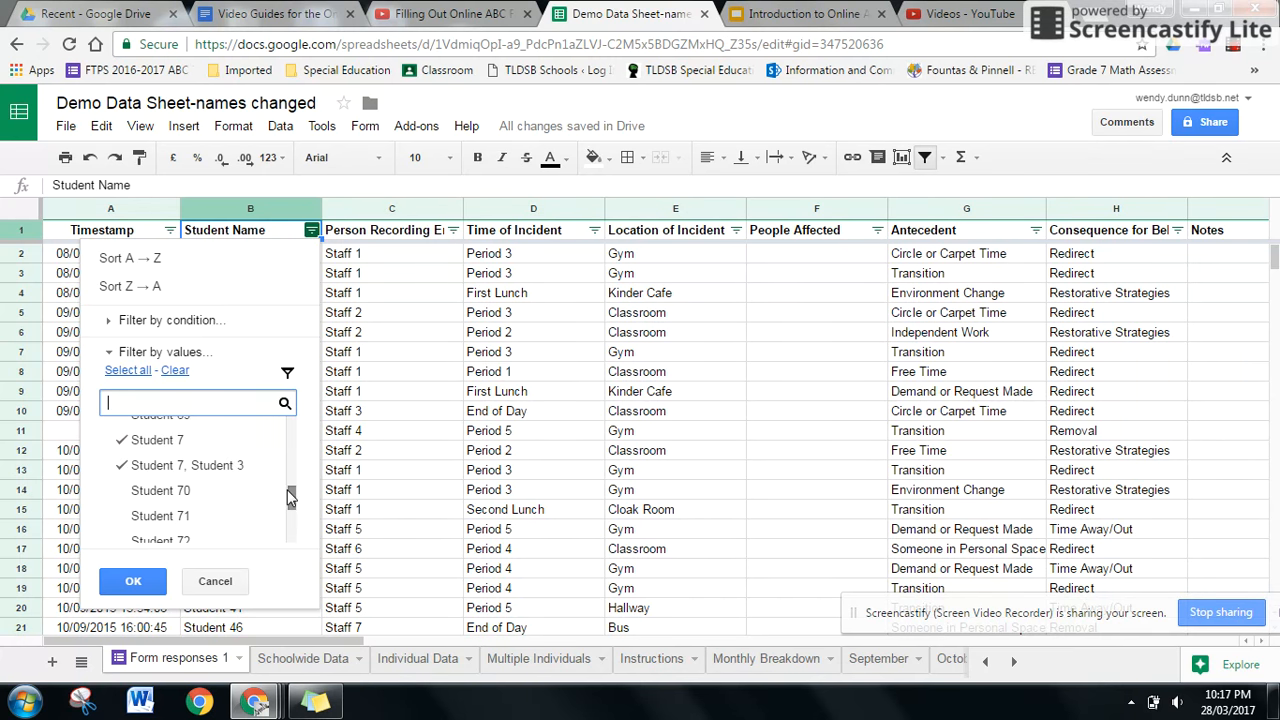
# Add Student Seven and Studs 7 to the selected Student Name filter values and apply the filter.
pyautogui.moveTo(293, 497); pyautogui.dragTo(293, 530)
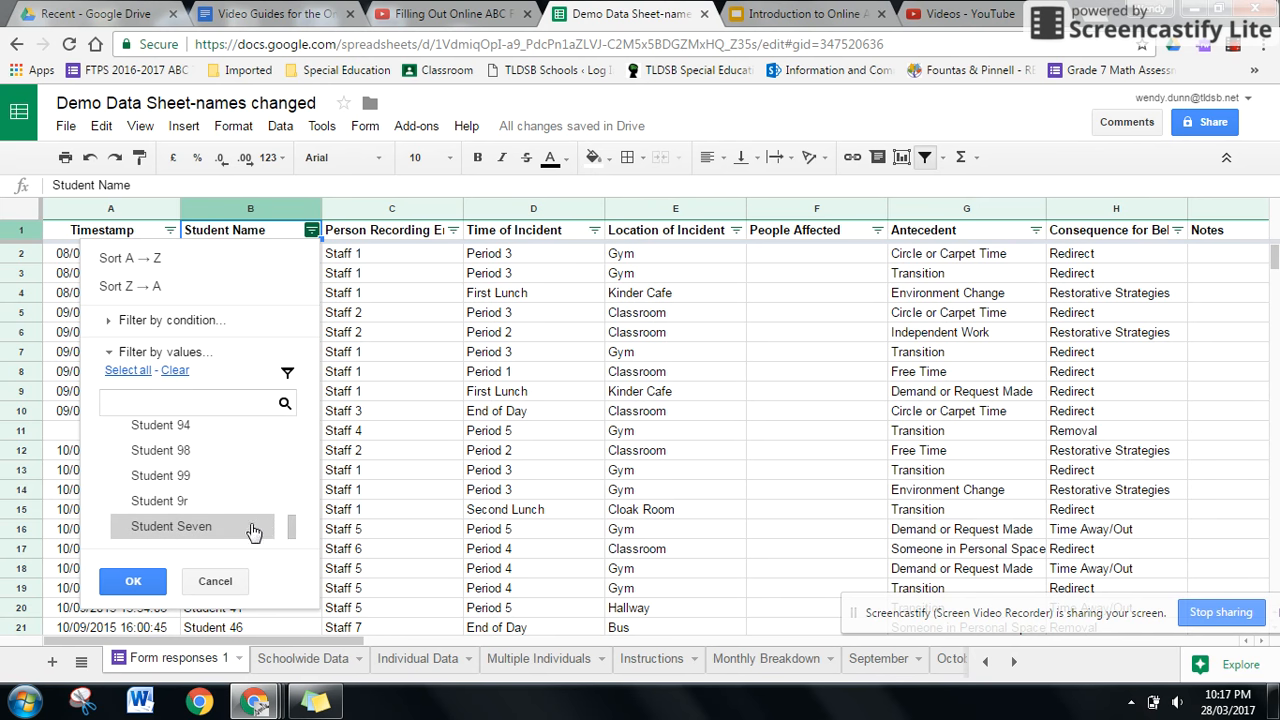
pyautogui.click(252, 529)
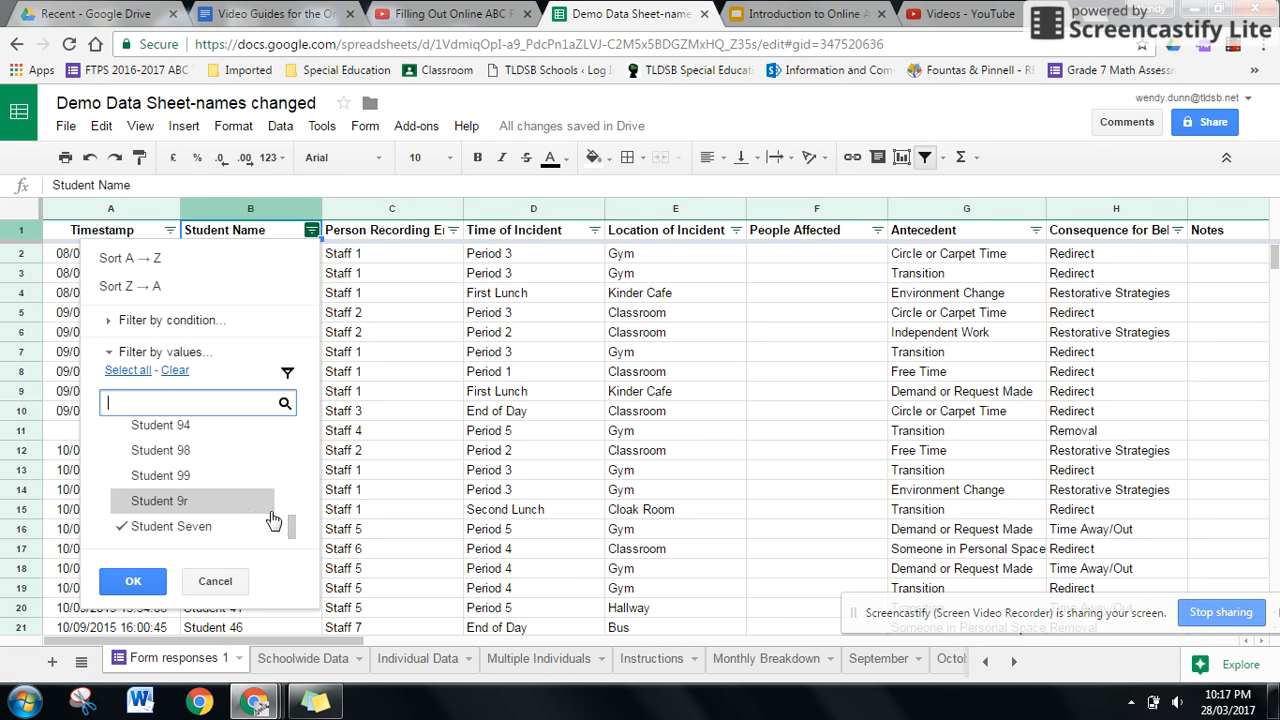
pyautogui.scroll(2, 292, 528)
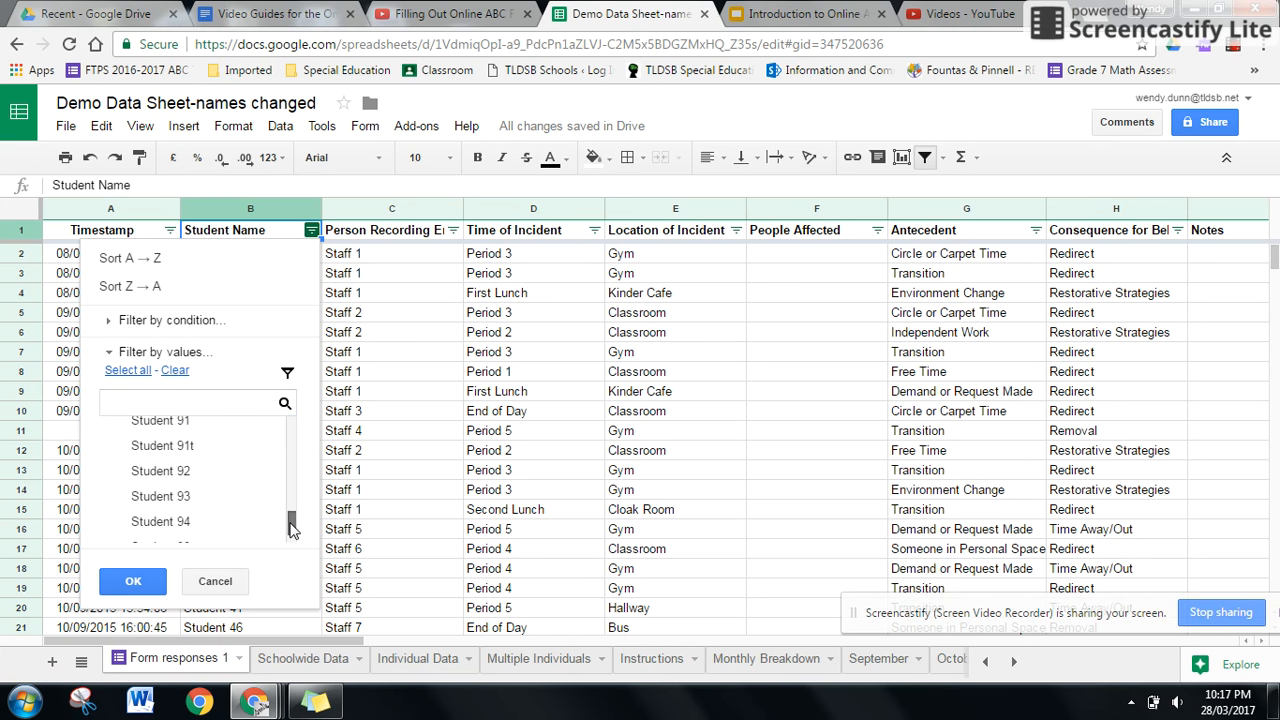
pyautogui.moveTo(290, 523); pyautogui.dragTo(291, 536)
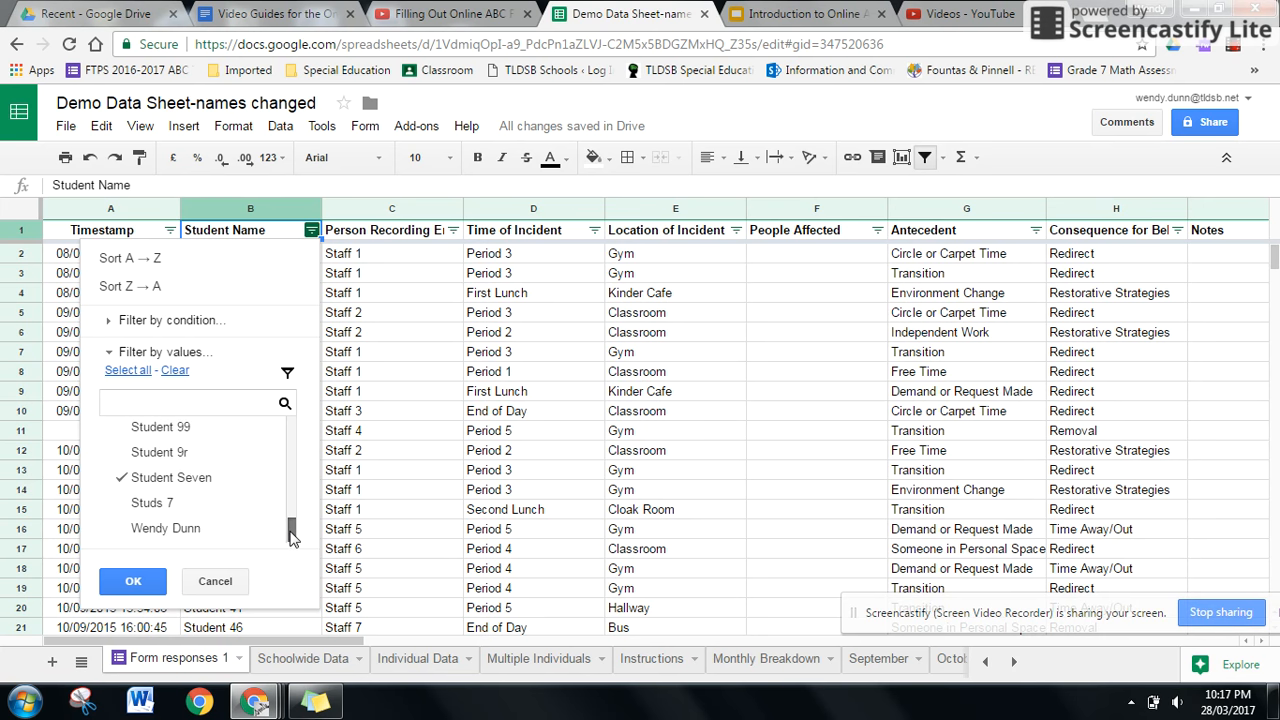
pyautogui.click(225, 514)
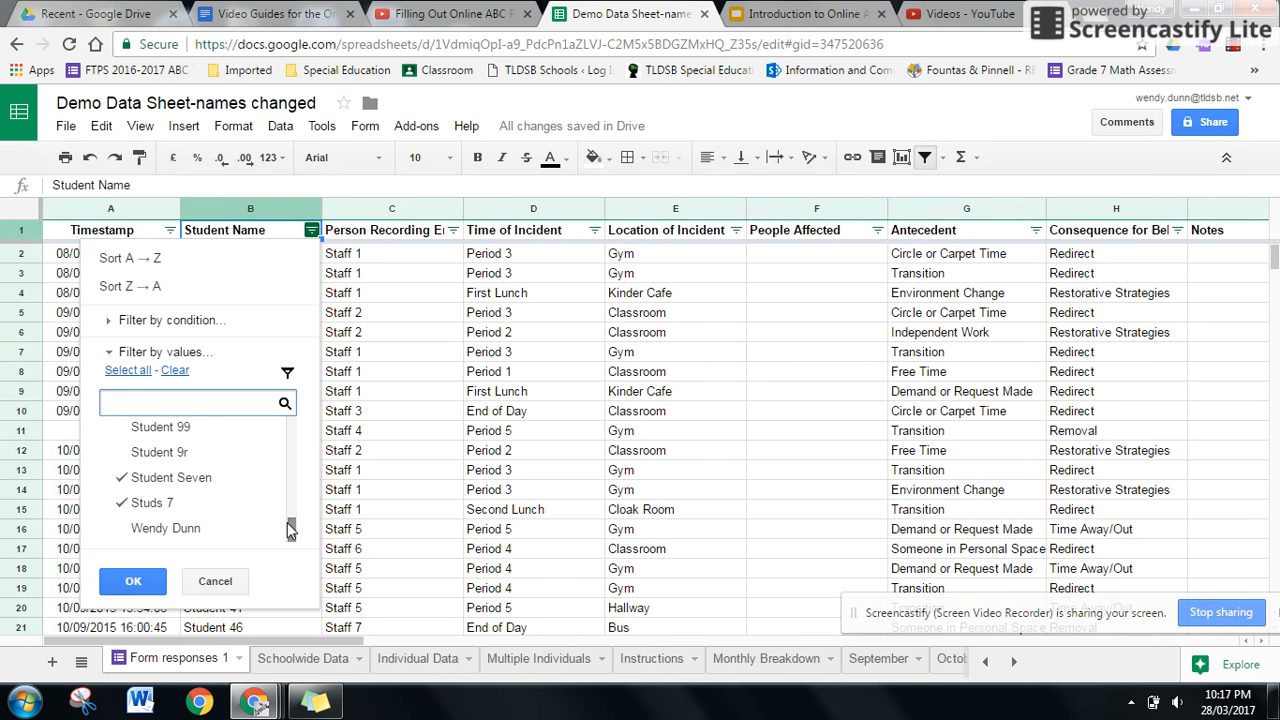
pyautogui.moveTo(292, 535); pyautogui.dragTo(291, 428)
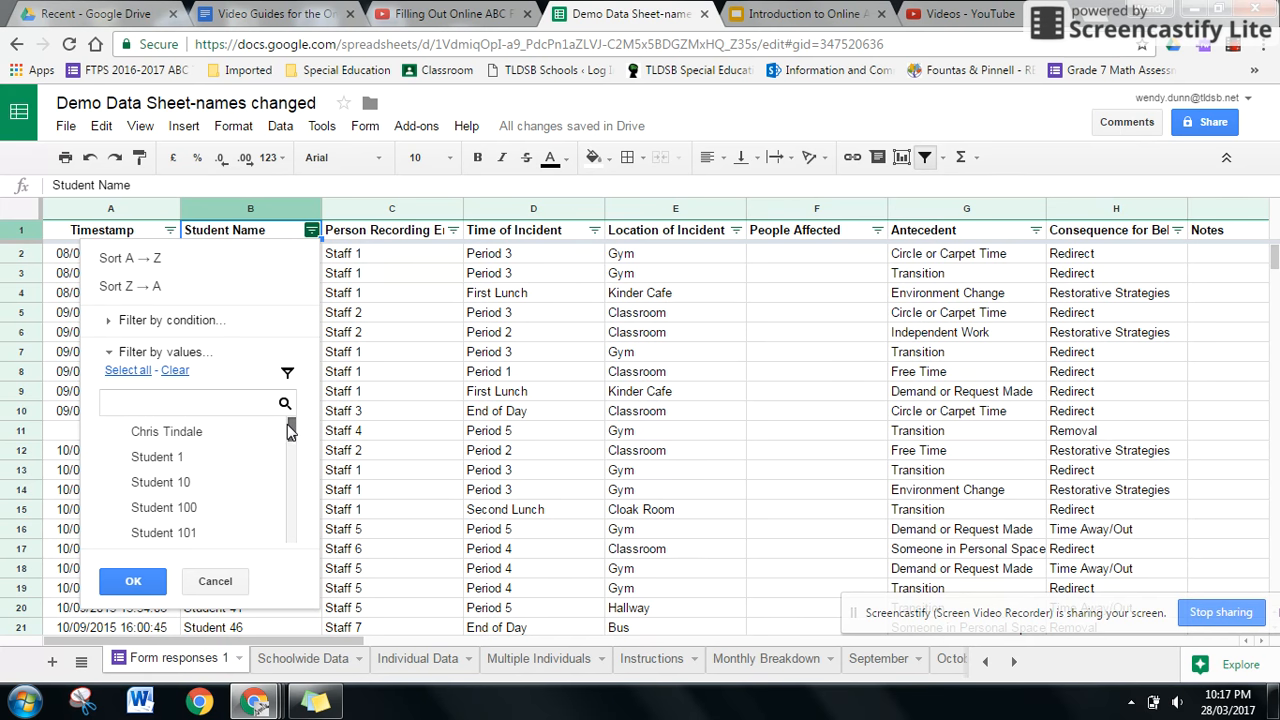
pyautogui.click(134, 582)
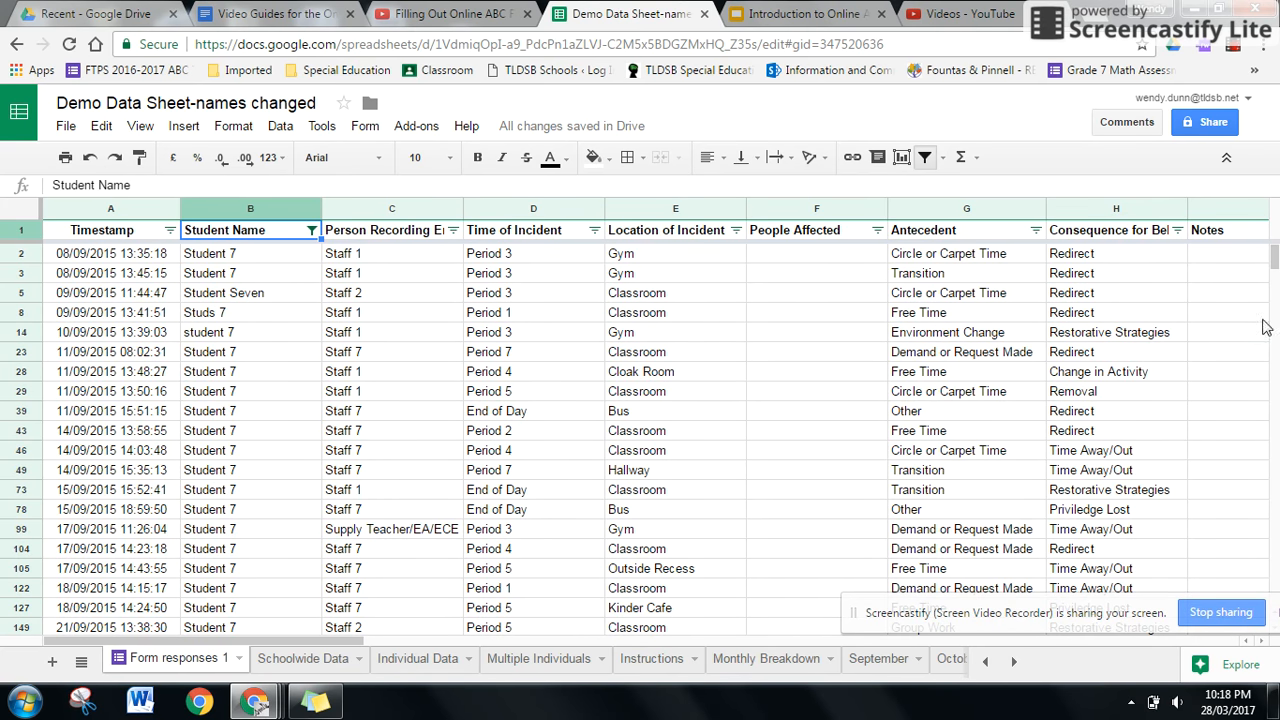
# Copy the name Student 7 from cell B2 and paste it into cell B3.
pyautogui.moveTo(1274, 270)
pyautogui.mouseDown()
pyautogui.moveTo(1274, 455)
pyautogui.moveTo(1275, 260)
pyautogui.mouseUp()
pyautogui.click(220, 262)
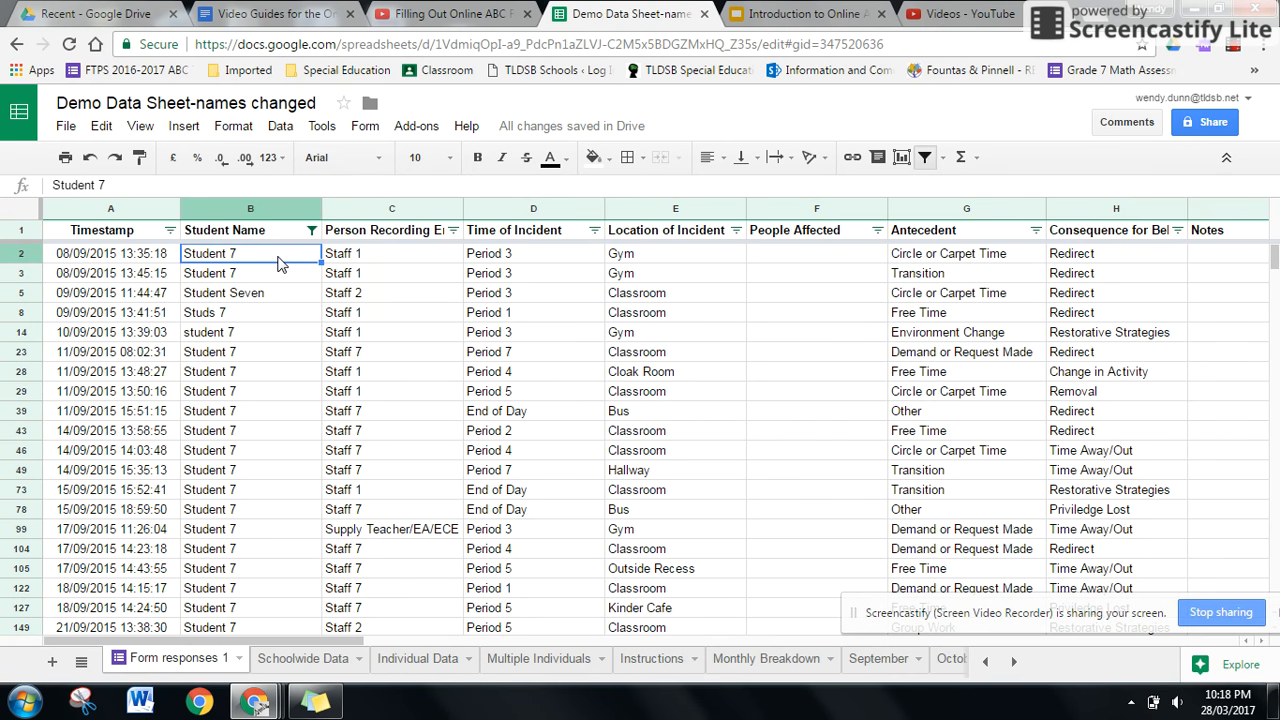
pyautogui.rightClick(245, 258)
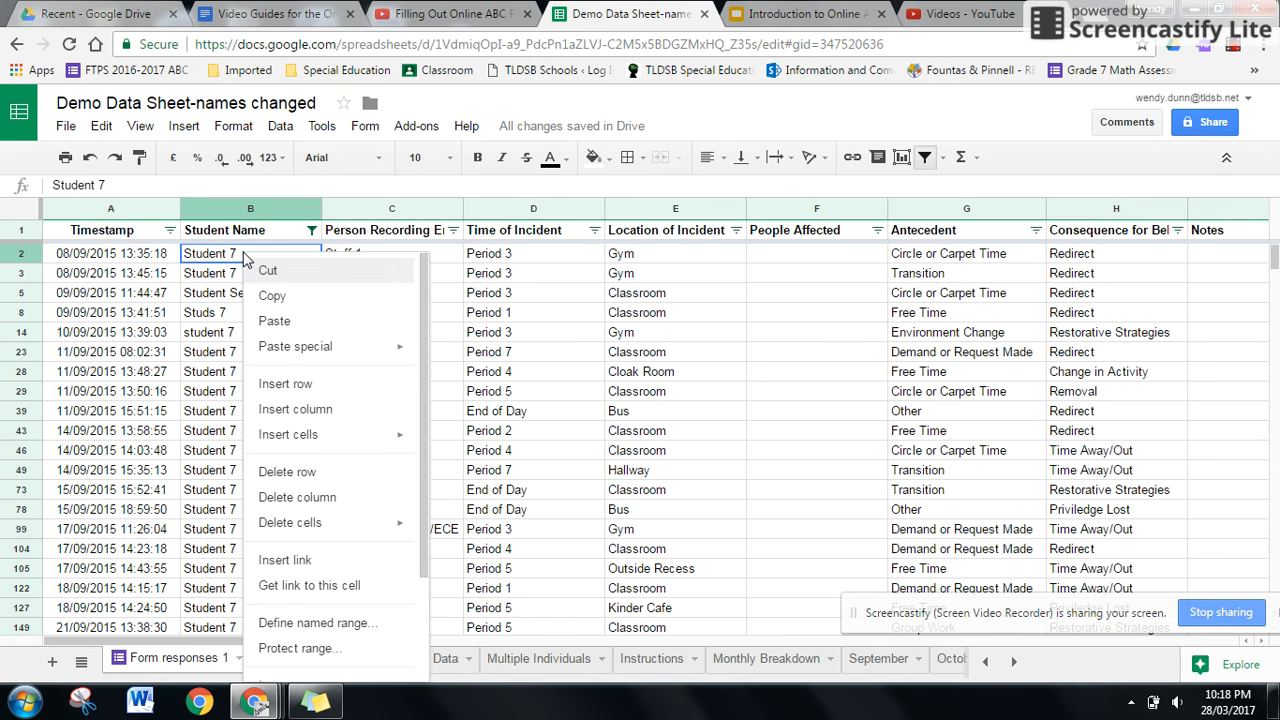
pyautogui.click(303, 298)
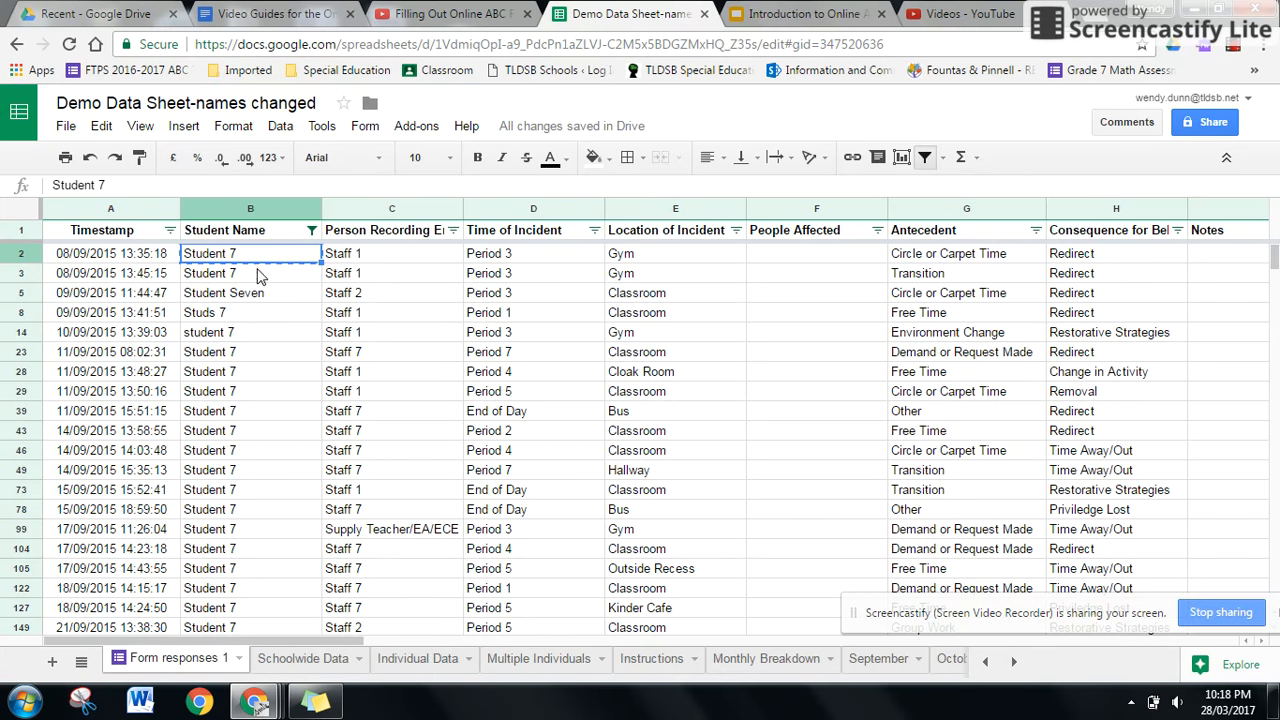
pyautogui.click(253, 280)
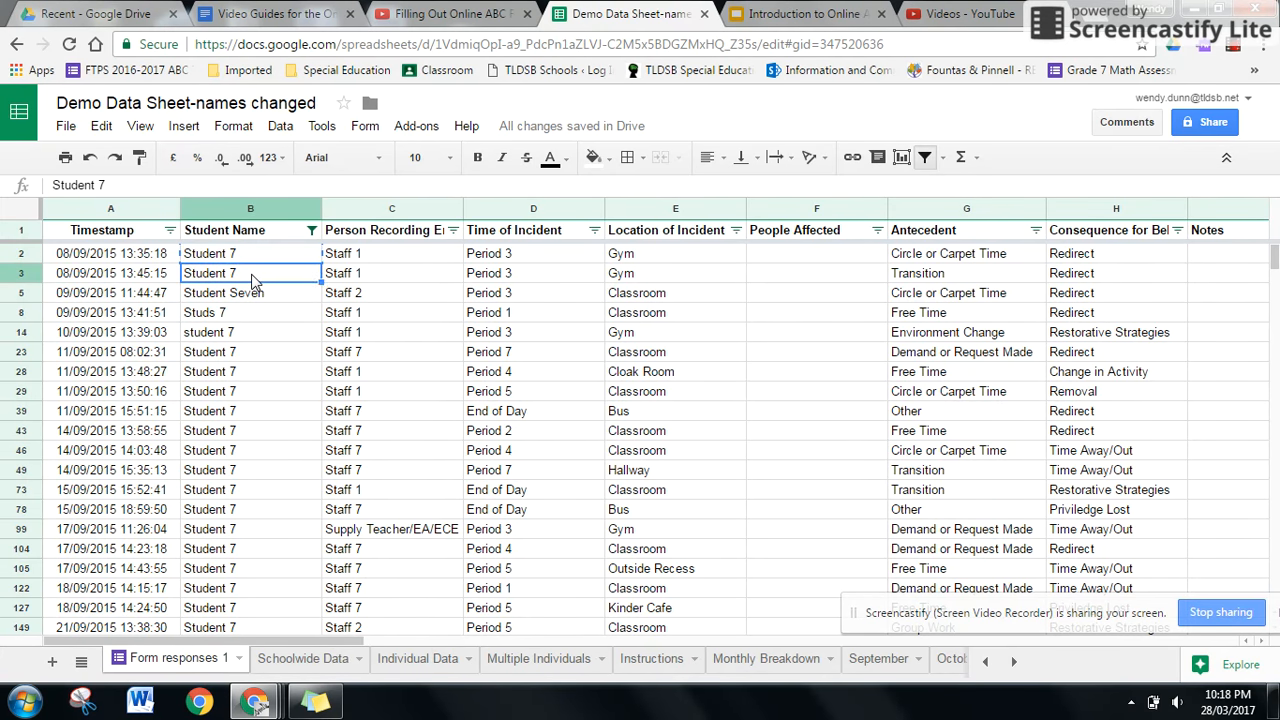
pyautogui.hotkey('ctrl', 'v')
# Copy the name text Student 7 from inside cell B3.
pyautogui.doubleClick(256, 275)
pyautogui.rightClick(256, 273)
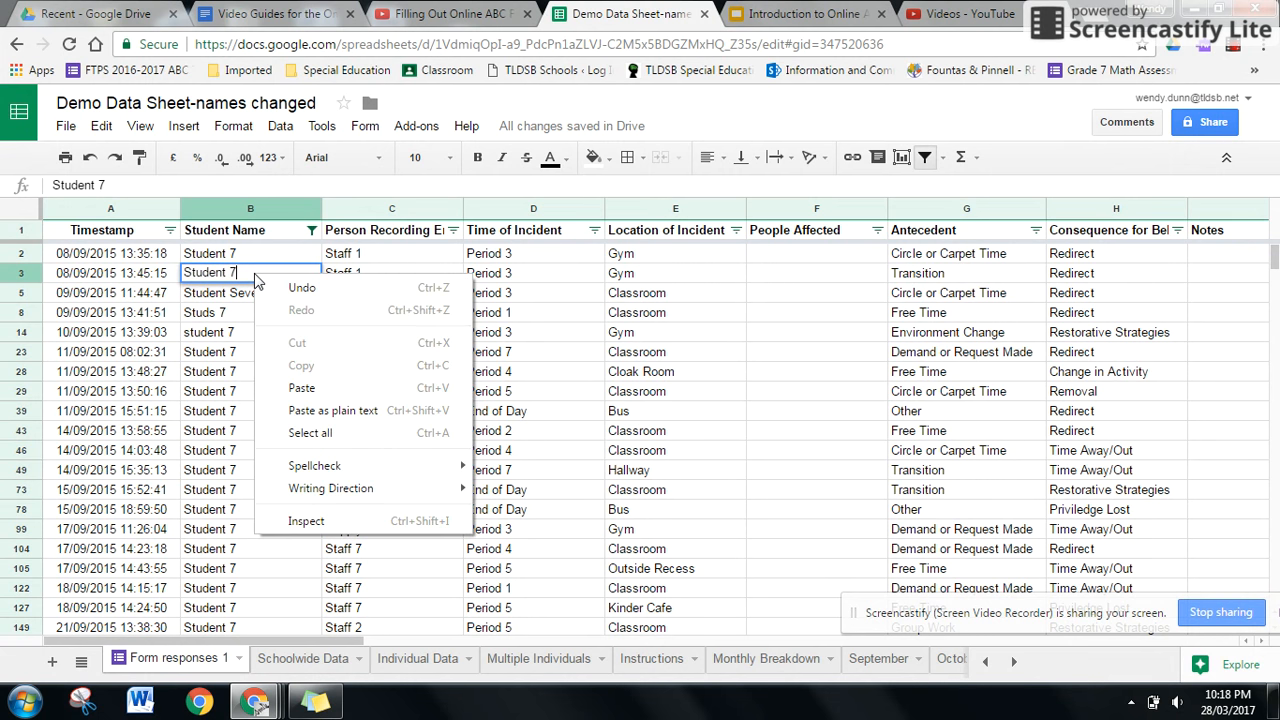
pyautogui.click(214, 266)
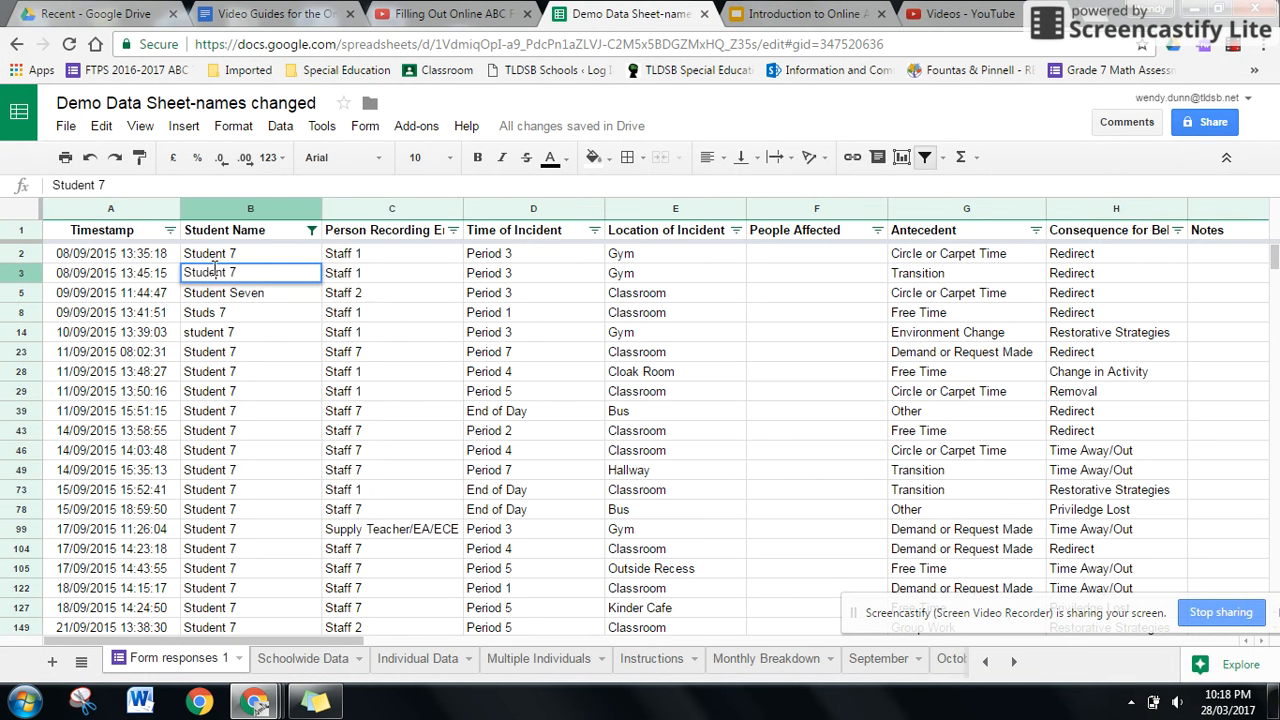
pyautogui.moveTo(240, 271); pyautogui.dragTo(183, 272)
pyautogui.rightClick(228, 272)
pyautogui.click(263, 305)
# Paste Student 7 over the filtered Student Name cells from row 5 through row 49.
pyautogui.moveTo(282, 296); pyautogui.dragTo(285, 479)
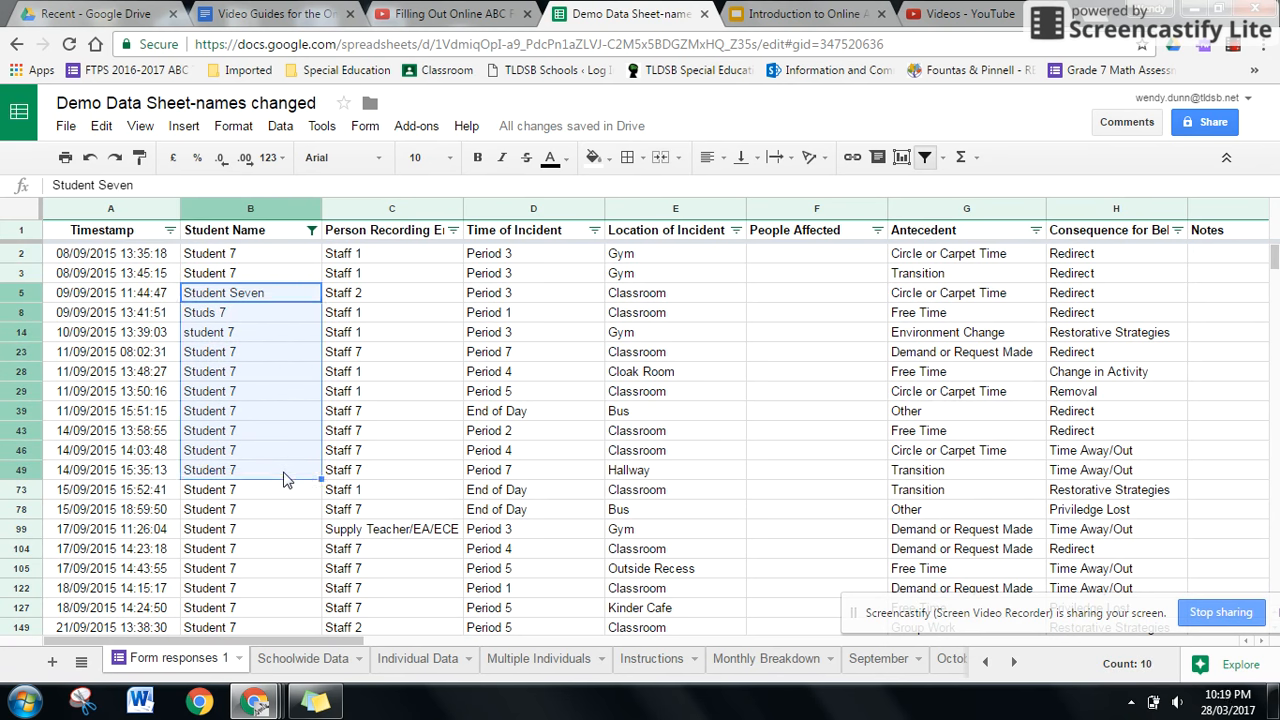
pyautogui.rightClick(284, 479)
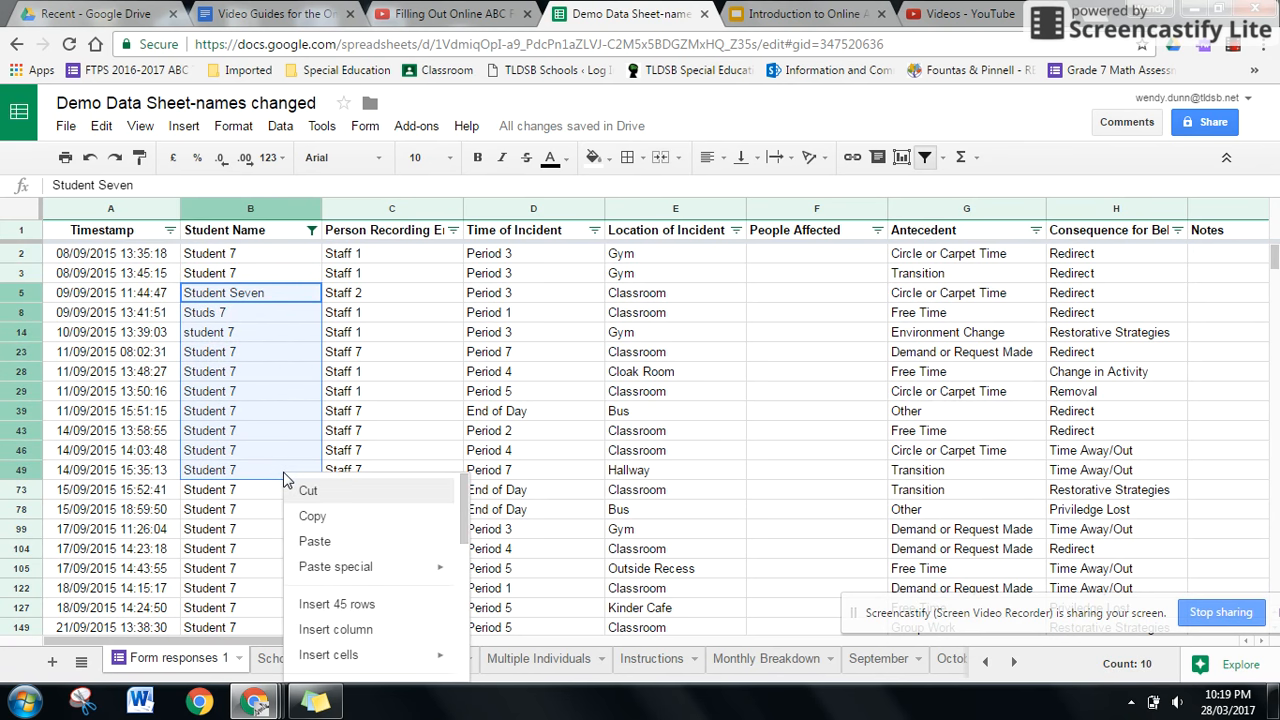
pyautogui.click(362, 545)
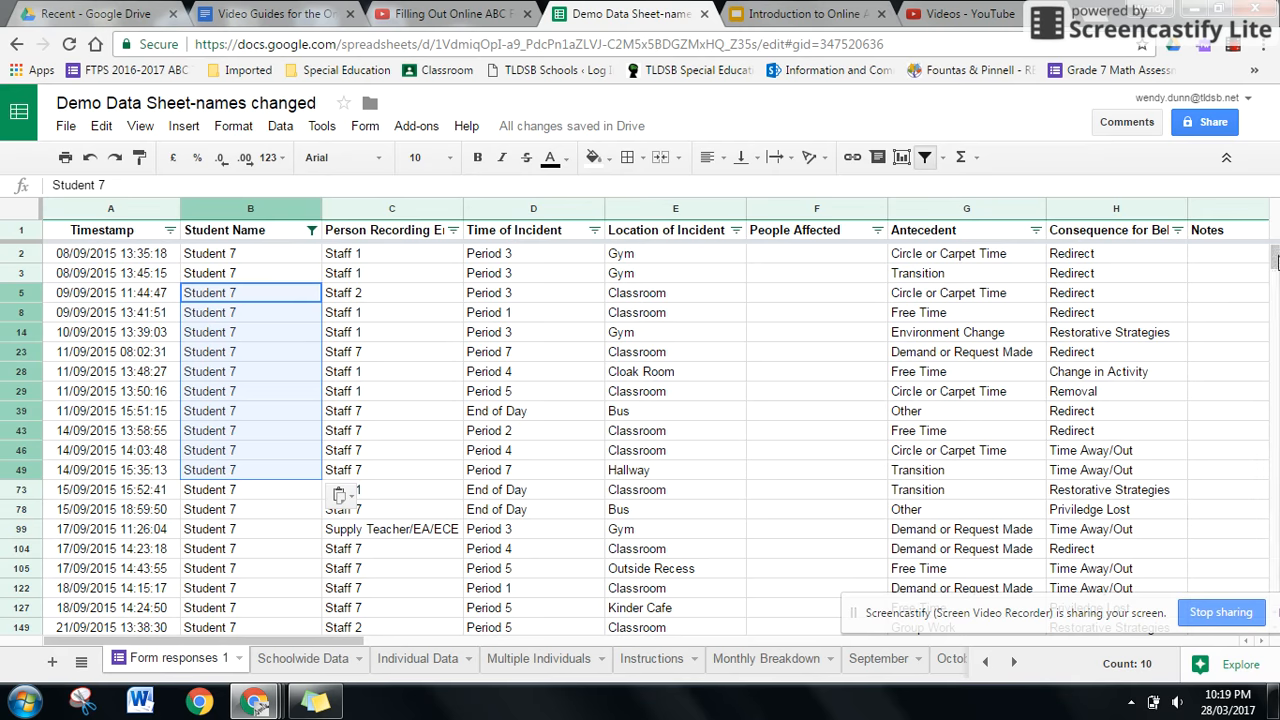
# Replace the combined entry "Student 7, Student 3" in cell B3875 with Student 7.
pyautogui.moveTo(1276, 262); pyautogui.dragTo(1276, 365)
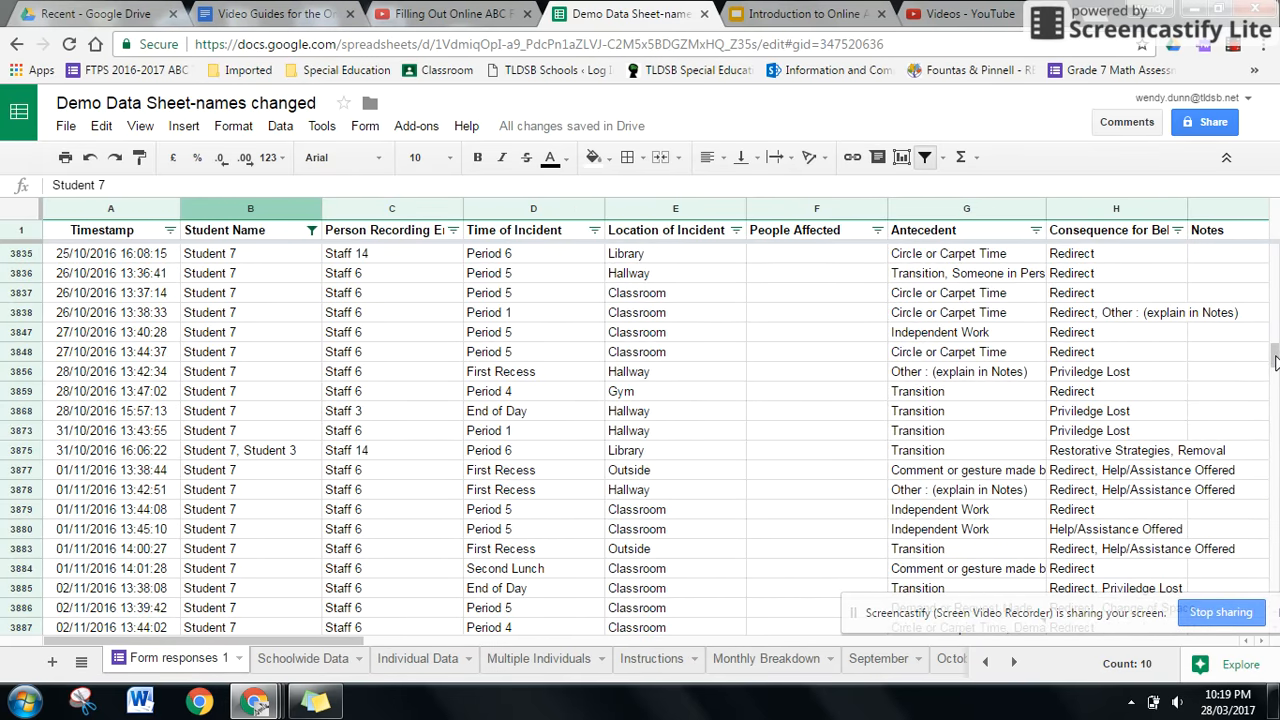
pyautogui.click(285, 454)
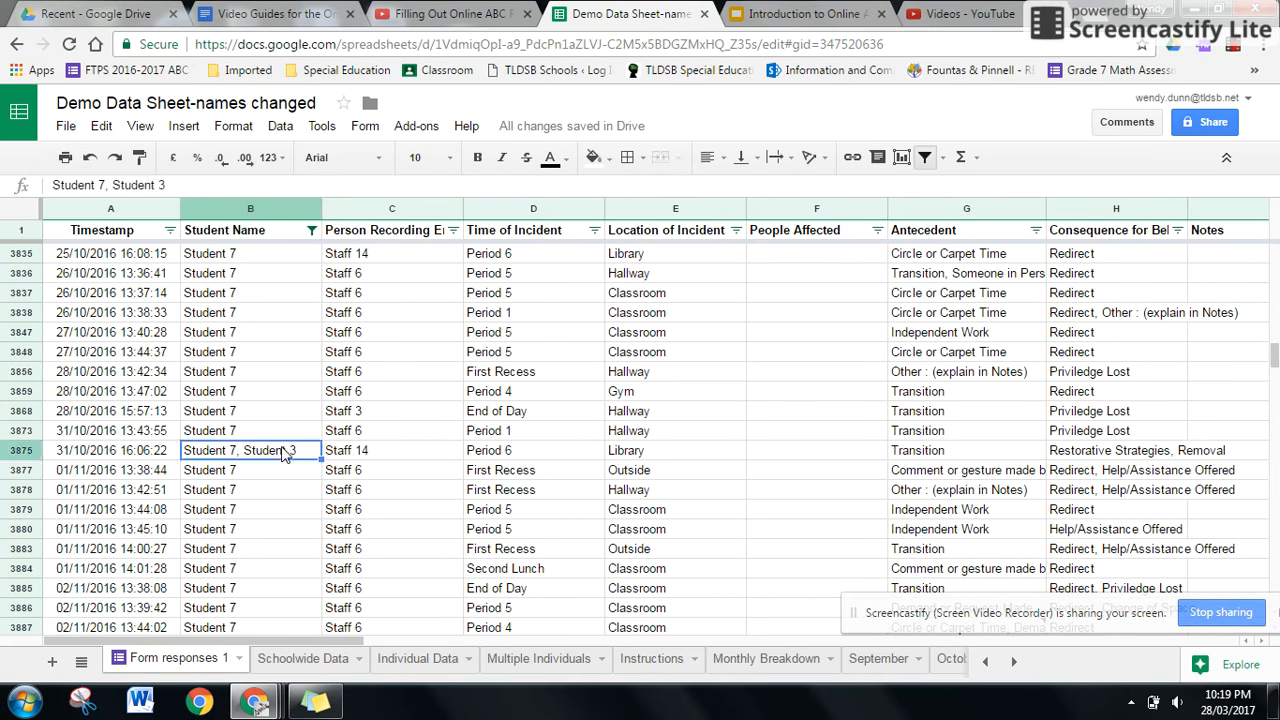
pyautogui.hotkey('ctrl', 'v')
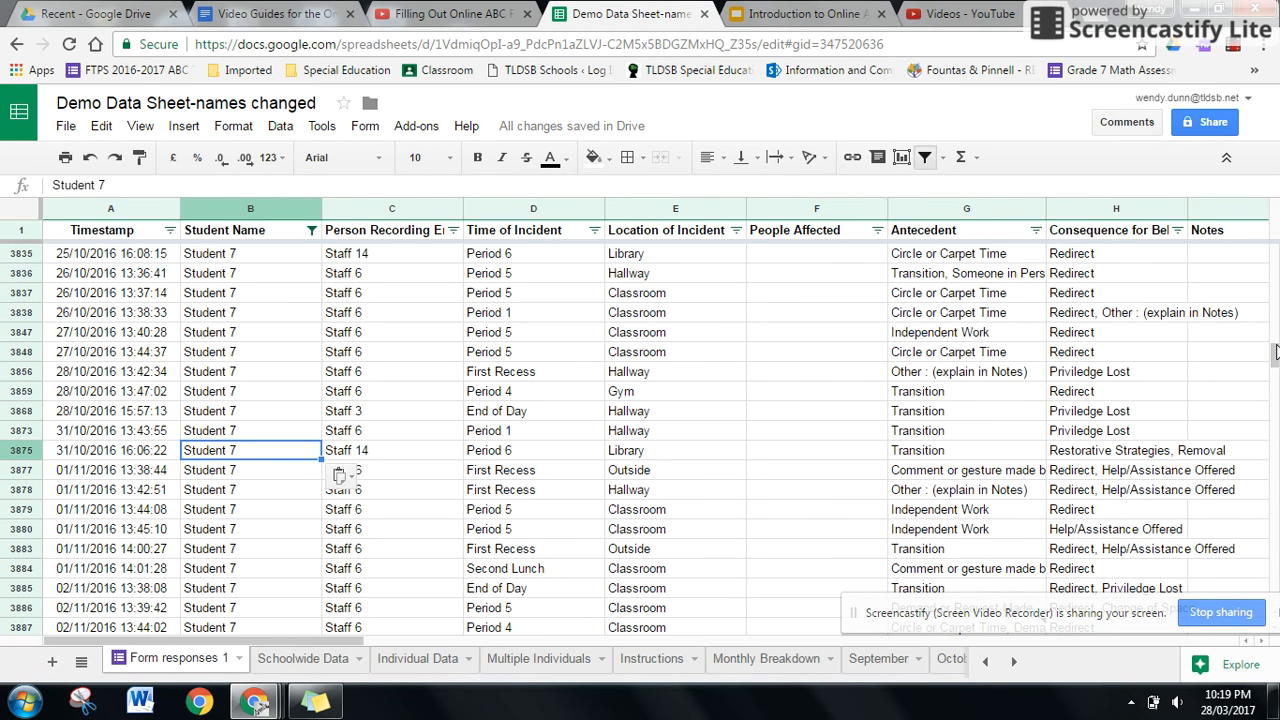
# Copy the entire row 3875 and paste it into the empty row 4640 below the last response.
pyautogui.click(23, 450)
pyautogui.rightClick(23, 450)
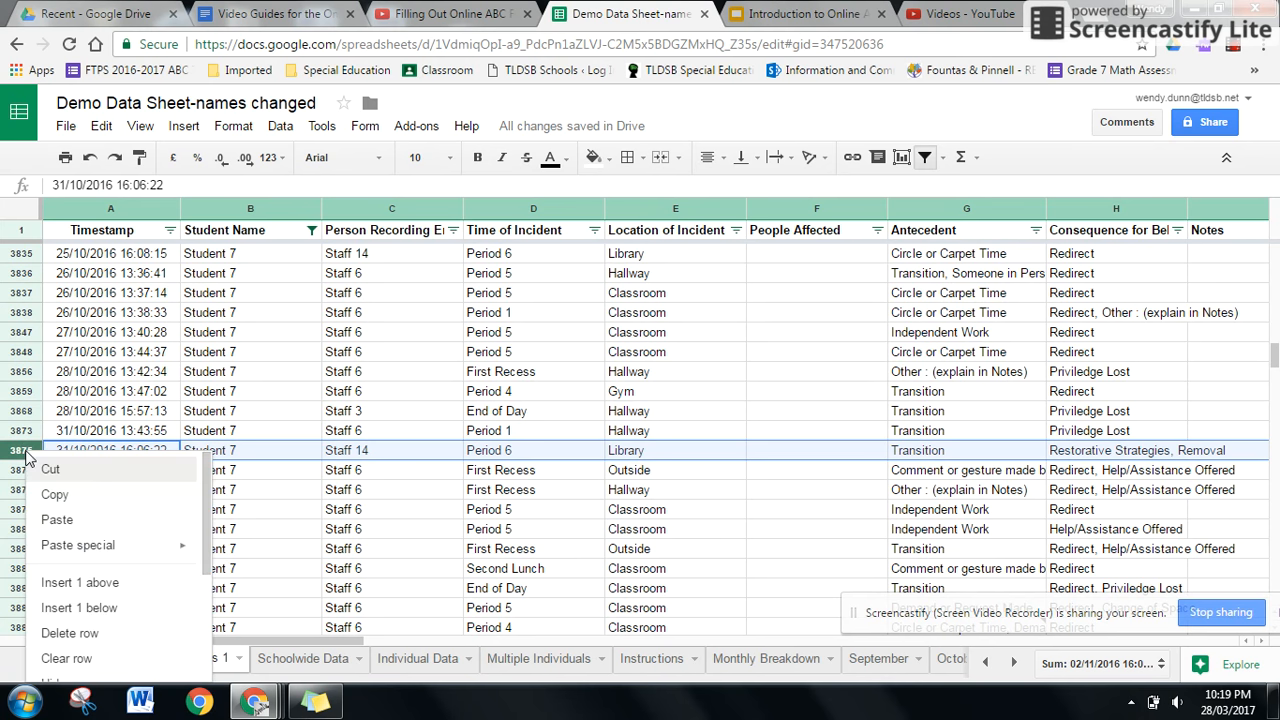
pyautogui.click(79, 503)
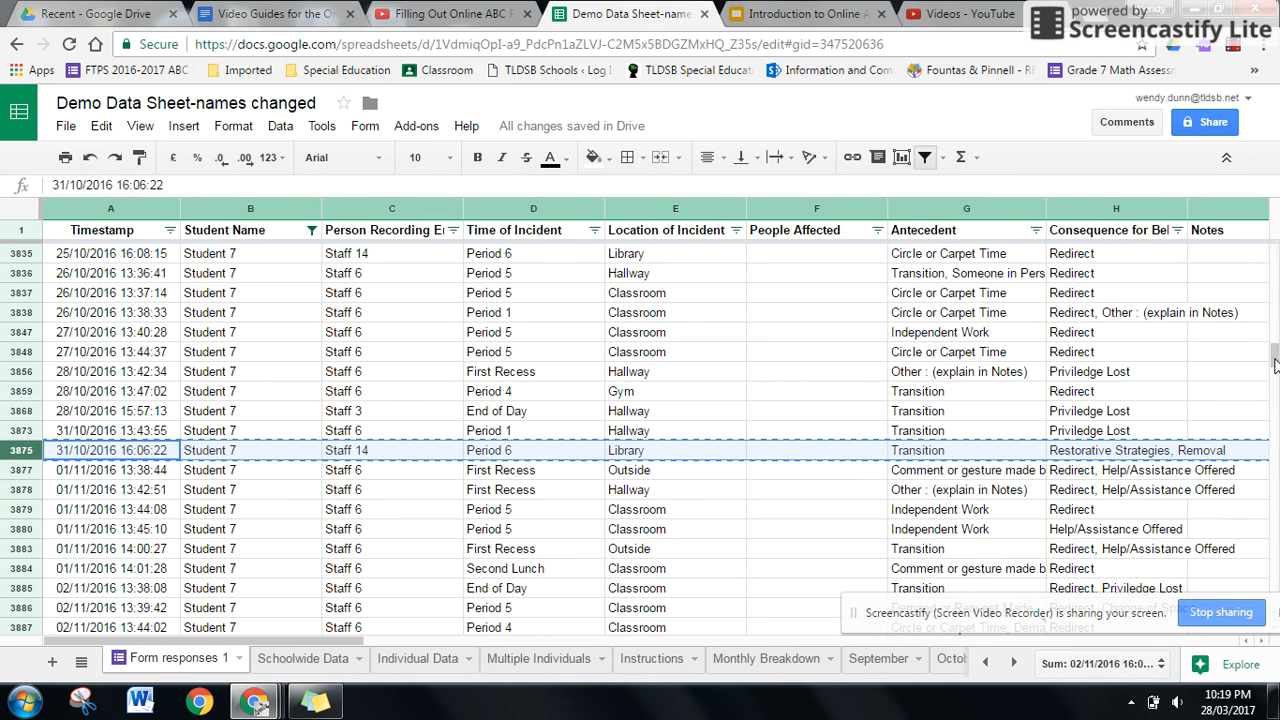
pyautogui.moveTo(1275, 366); pyautogui.dragTo(1275, 392)
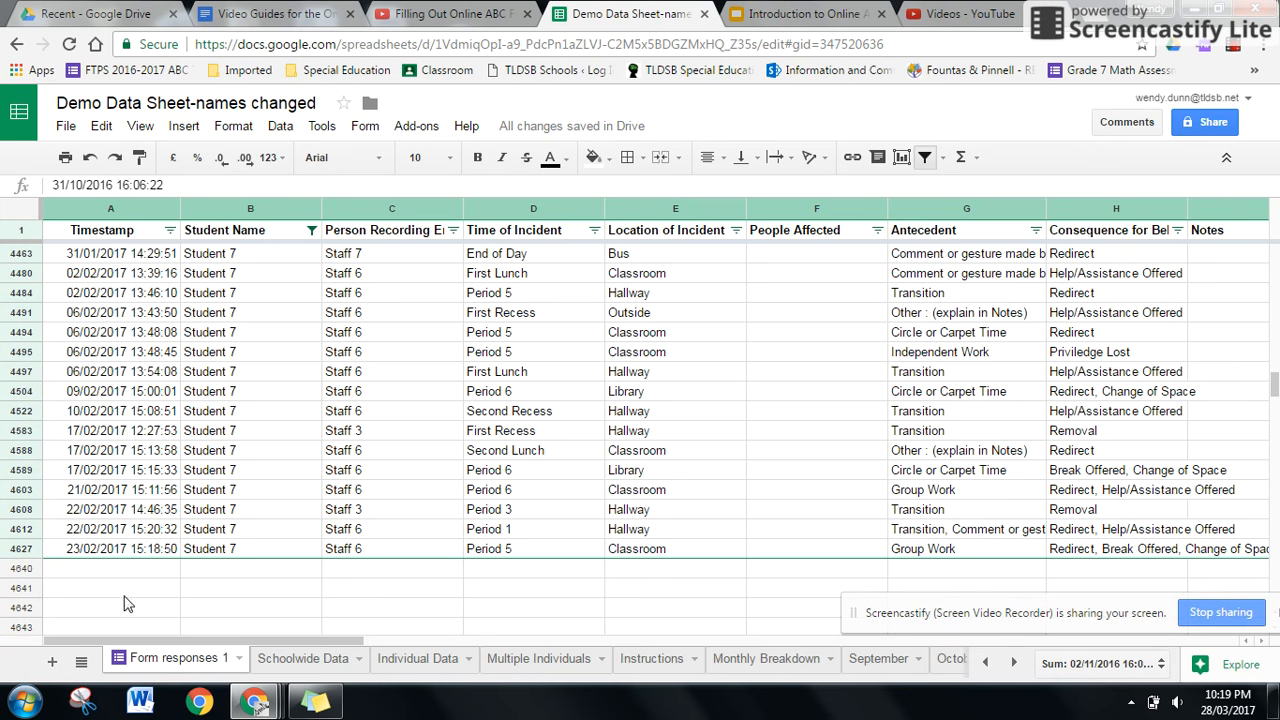
pyautogui.click(36, 570)
pyautogui.rightClick(36, 570)
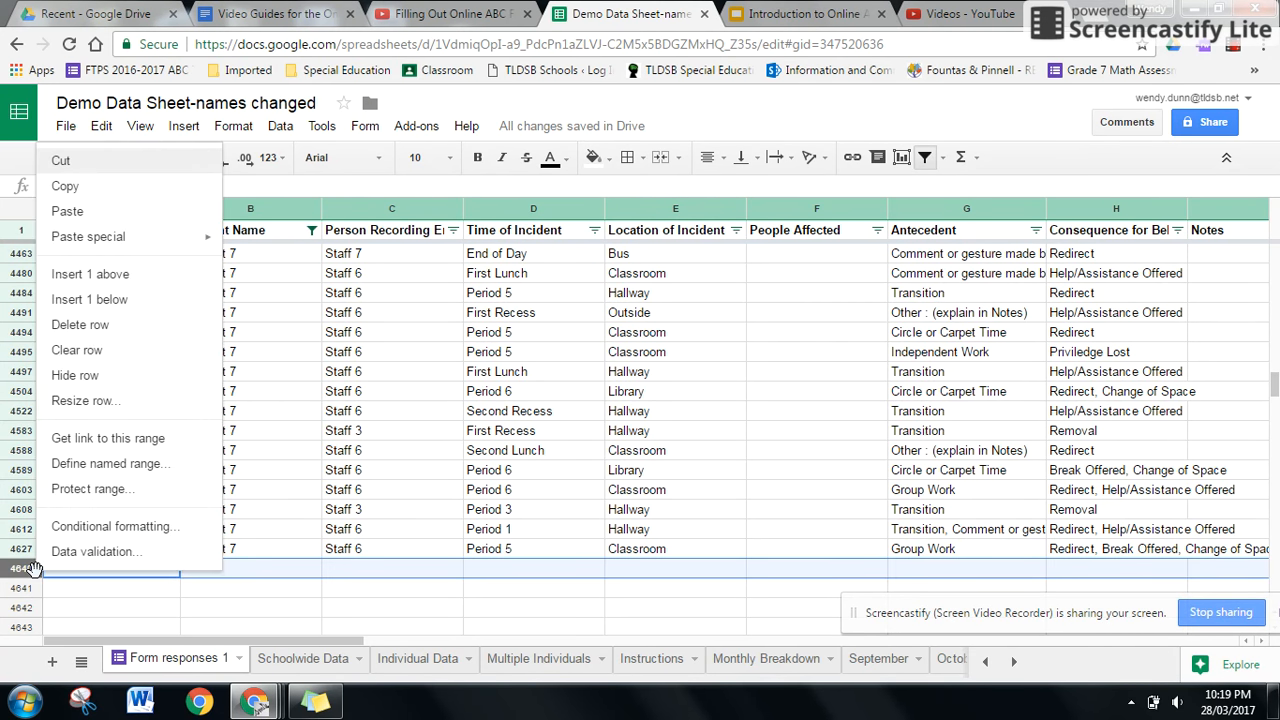
pyautogui.click(114, 212)
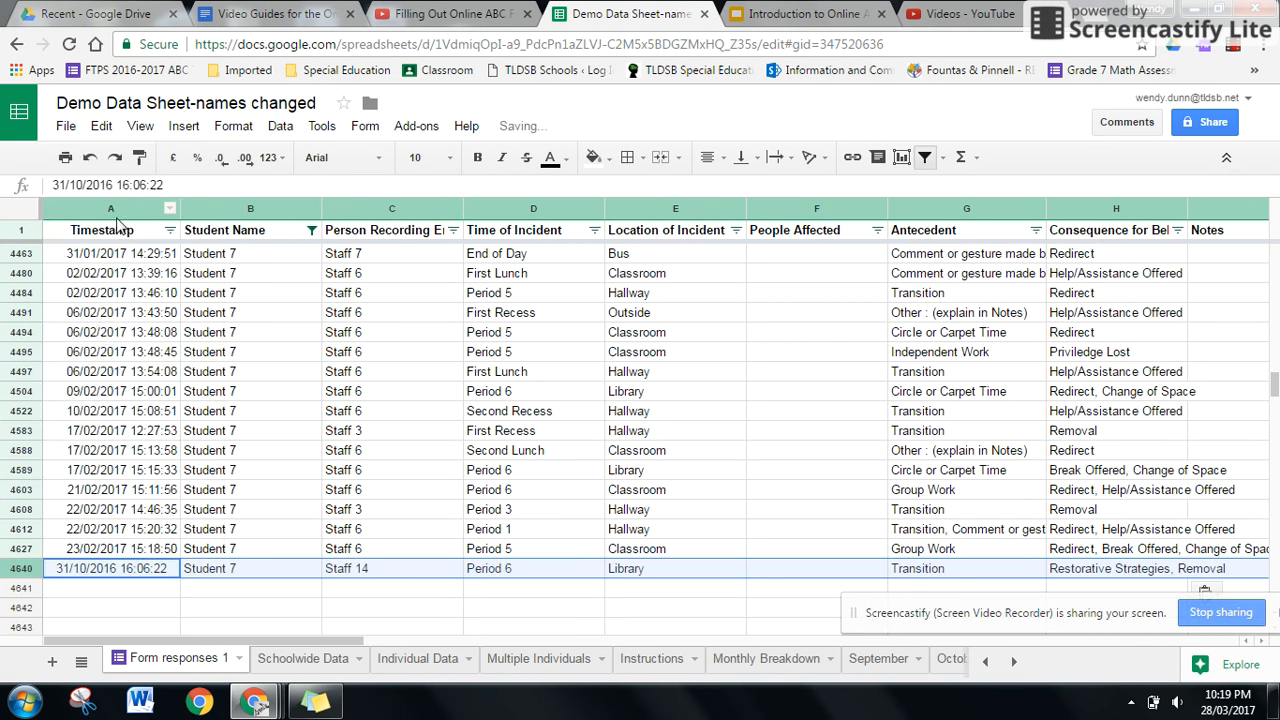
# Change the Student Name in cell B4640 to Student 3.
pyautogui.click(253, 573)
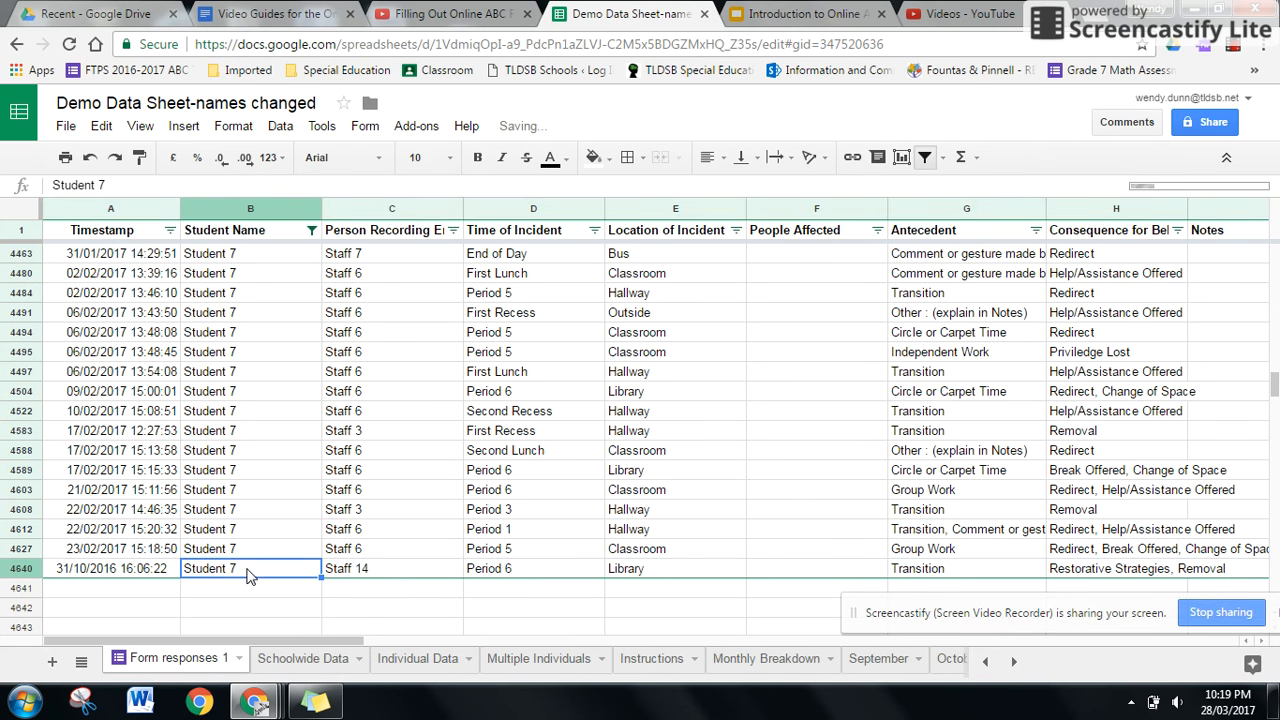
pyautogui.doubleClick(247, 568)
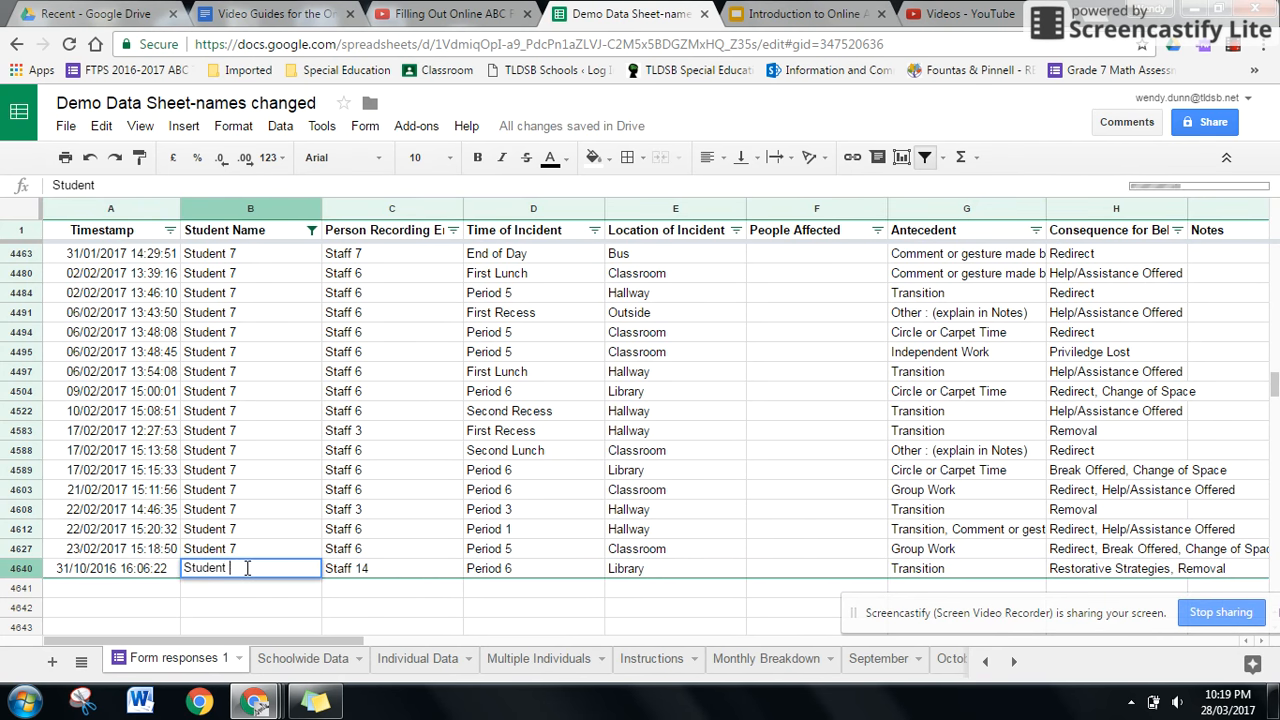
pyautogui.write('3')
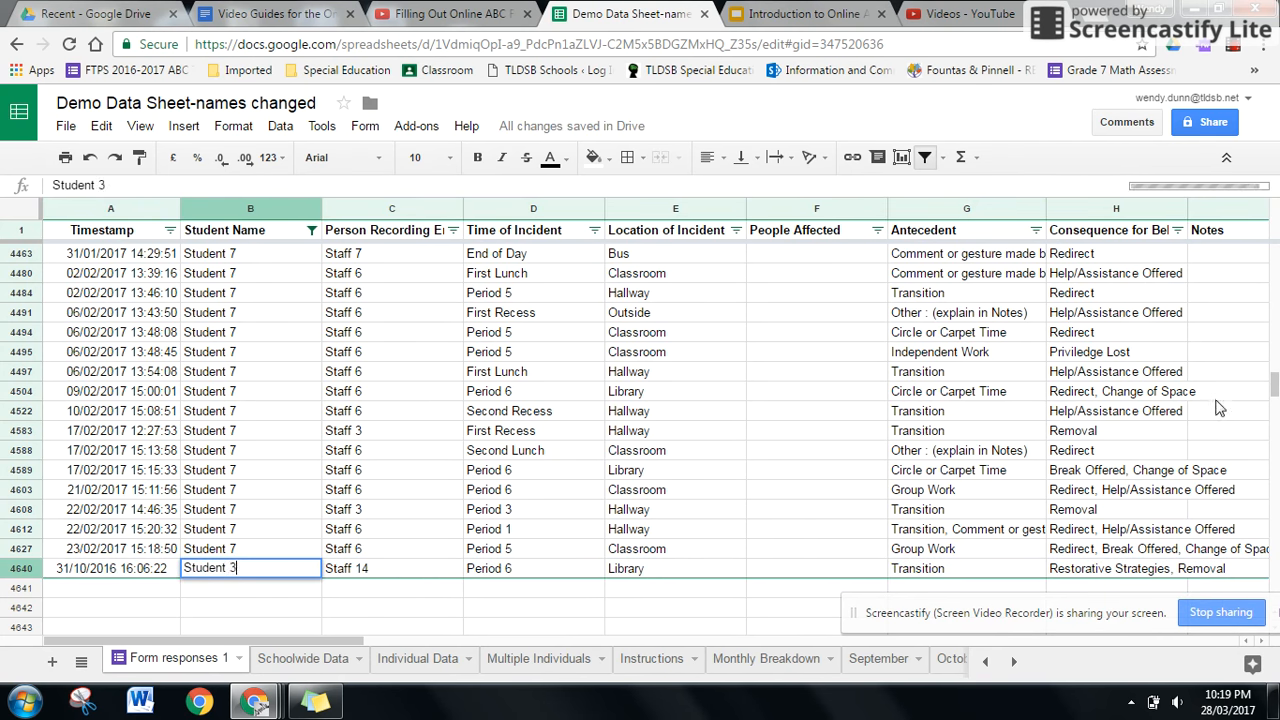
pyautogui.moveTo(1275, 400); pyautogui.dragTo(1274, 268)
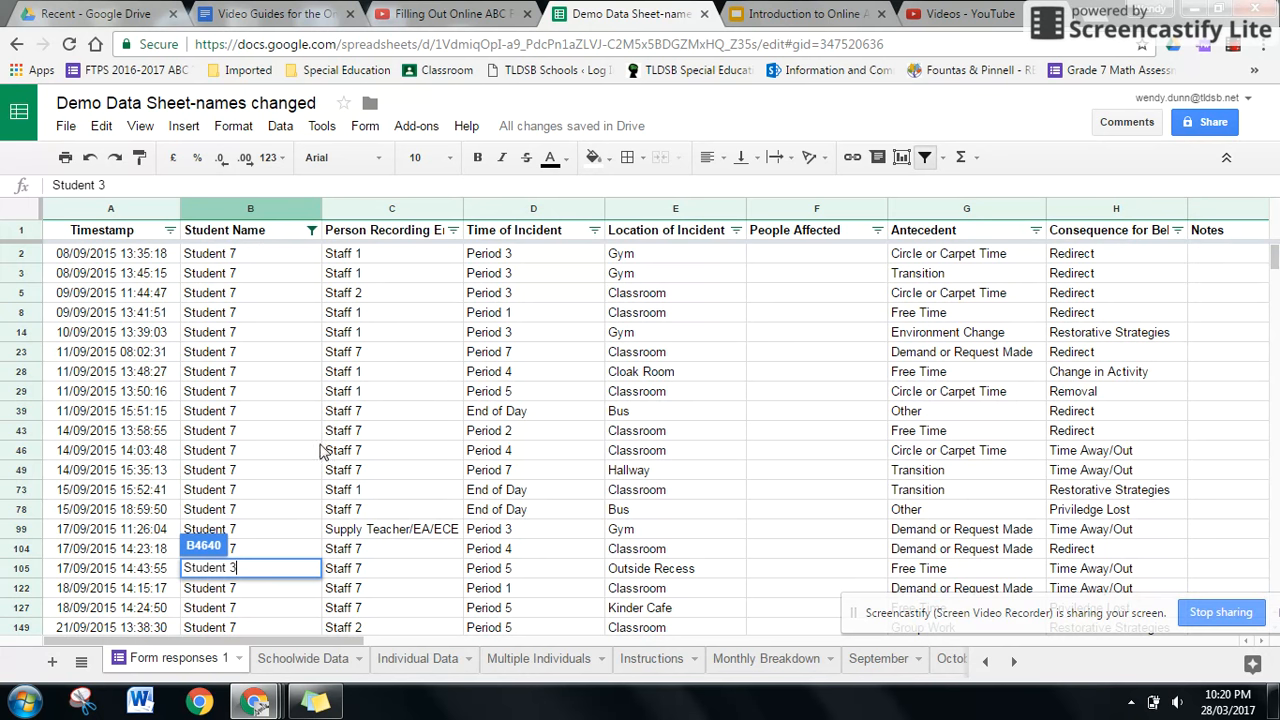
pyautogui.click(150, 555)
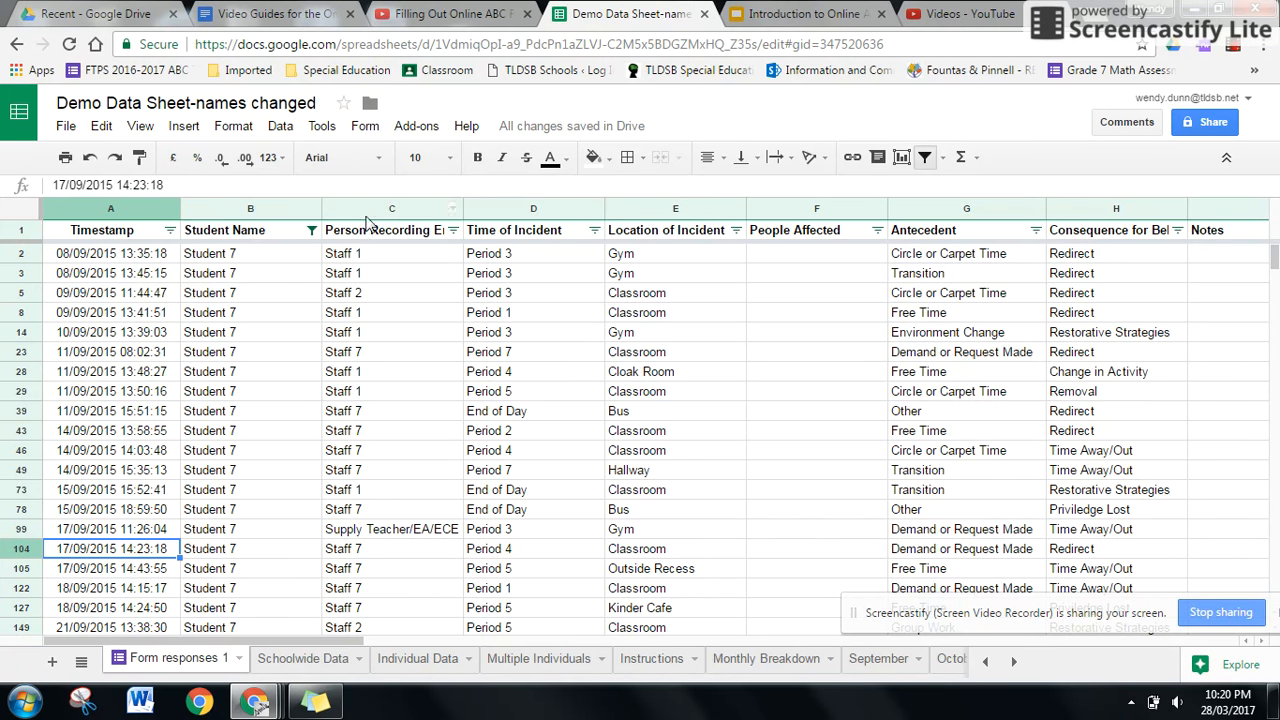
# Remove the Student 7 filter from the sheet and switch on a fresh filter across all columns.
pyautogui.click(926, 160)
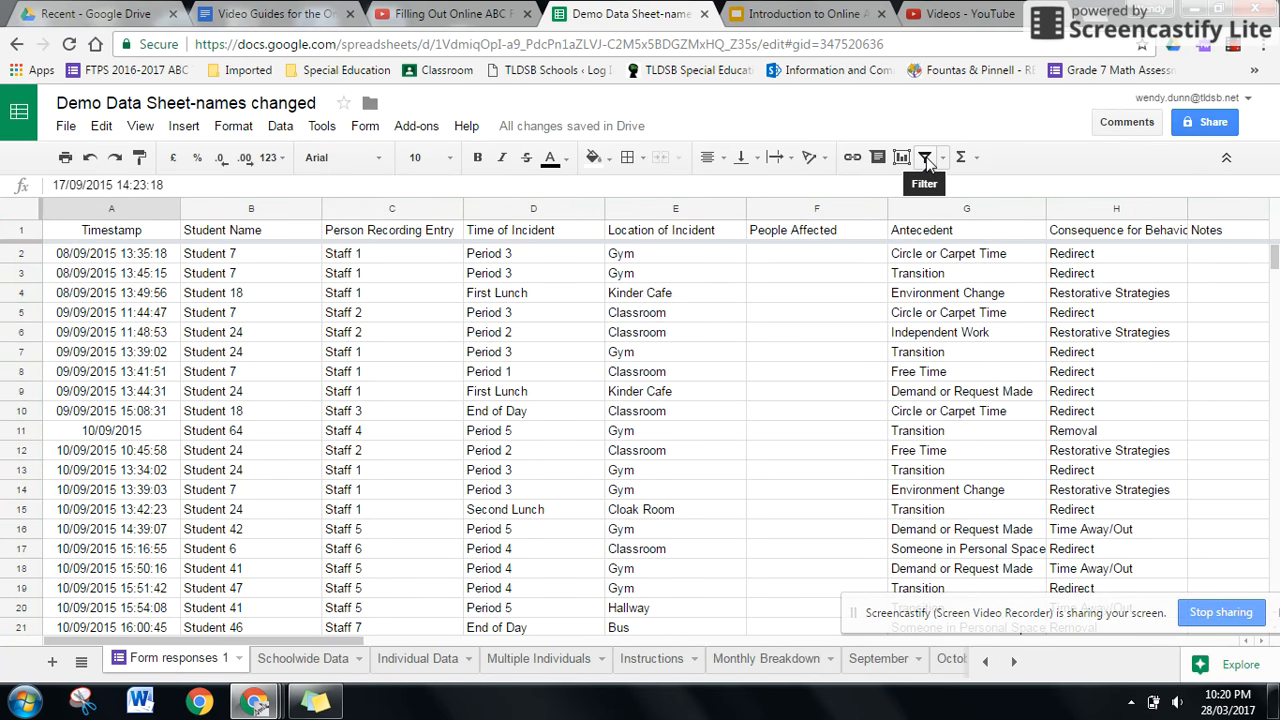
pyautogui.click(926, 160)
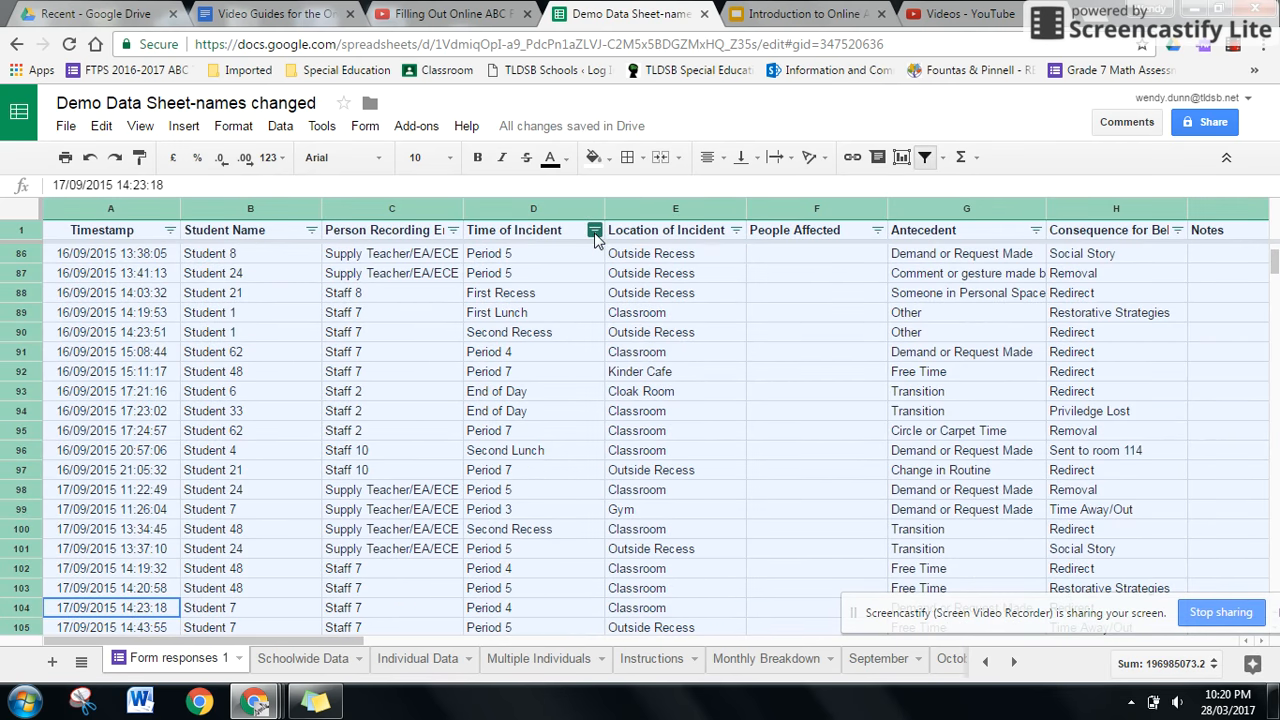
pyautogui.click(533, 262)
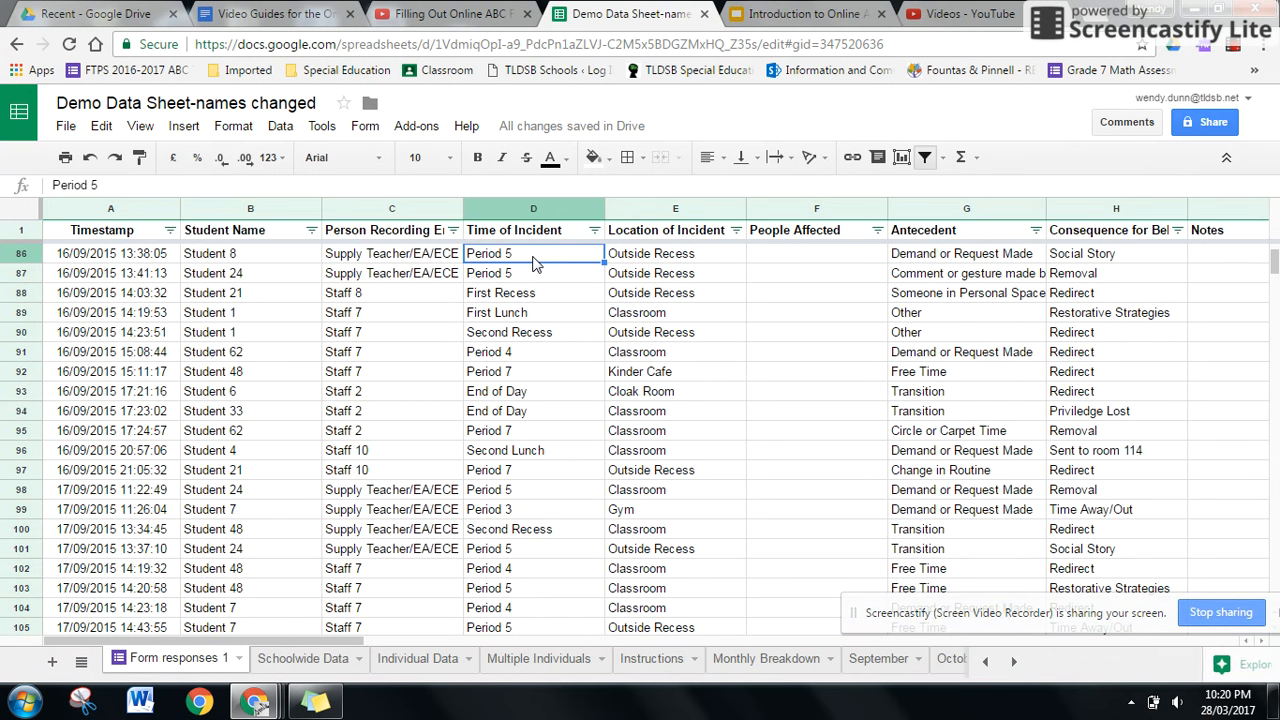
# Filter the Time of Incident column by values so only Period 5 rows are shown.
pyautogui.click(594, 231)
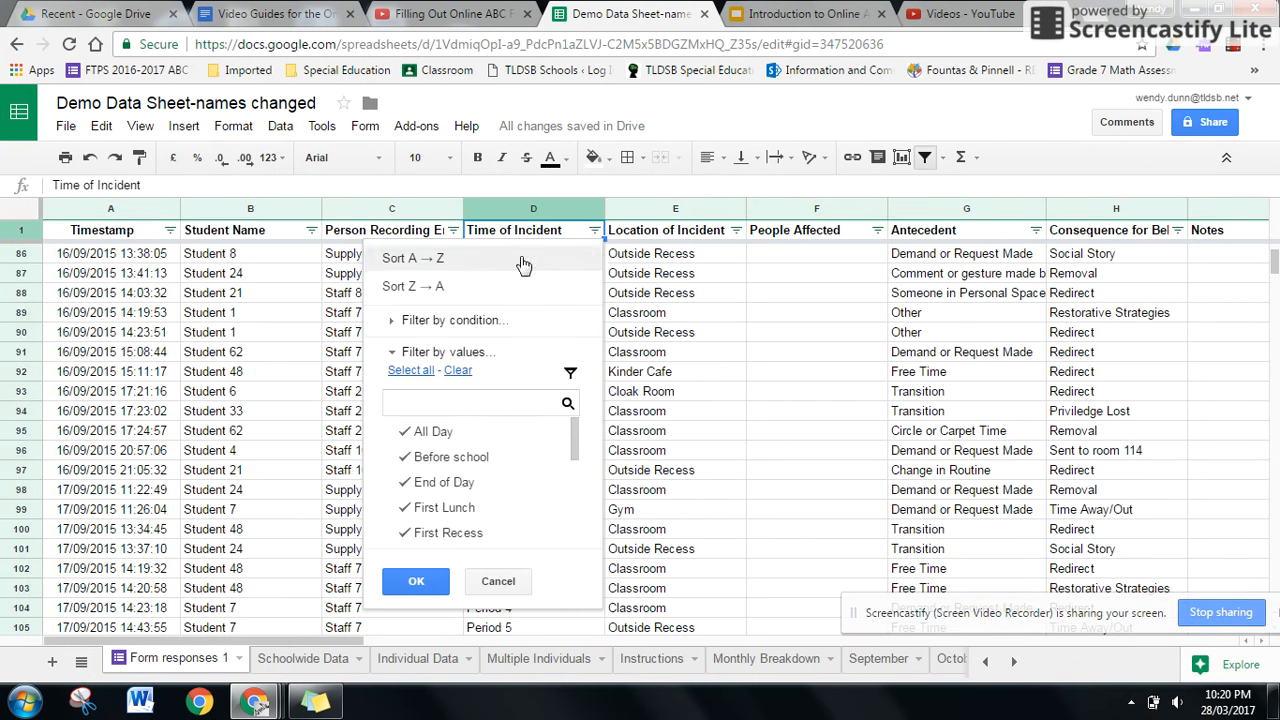
pyautogui.click(458, 371)
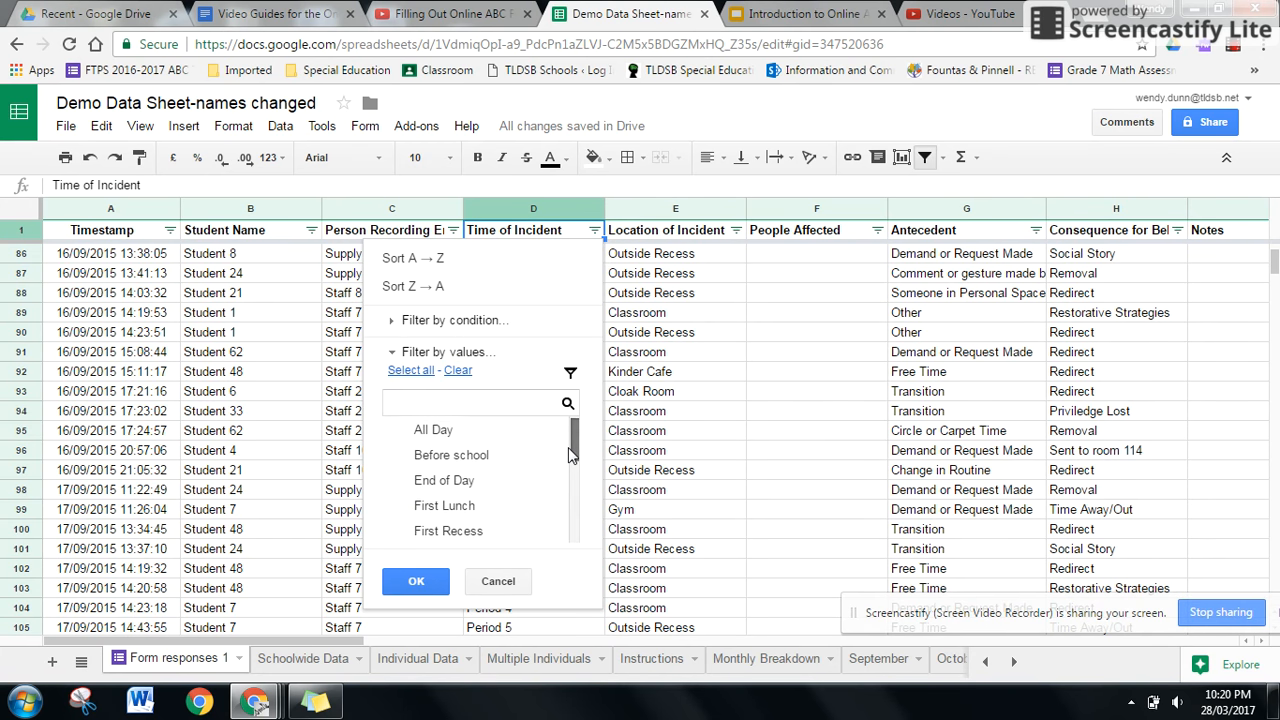
pyautogui.moveTo(568, 447); pyautogui.dragTo(573, 508)
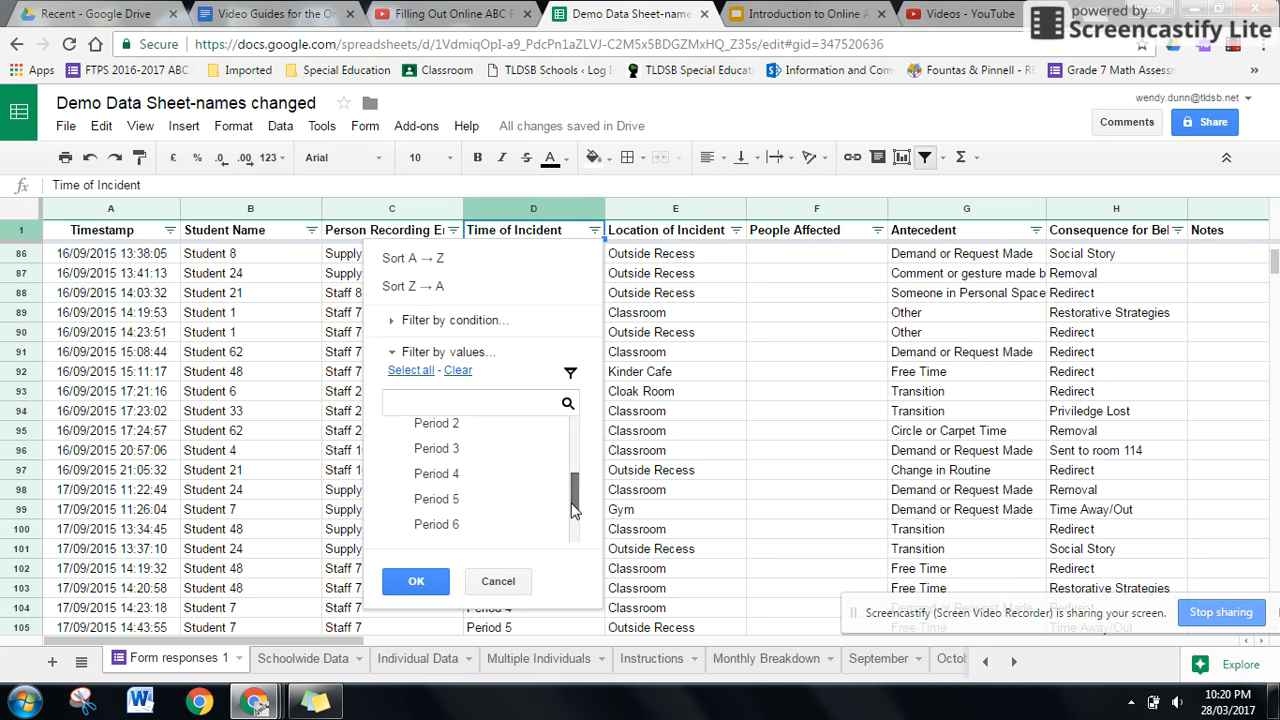
pyautogui.click(503, 505)
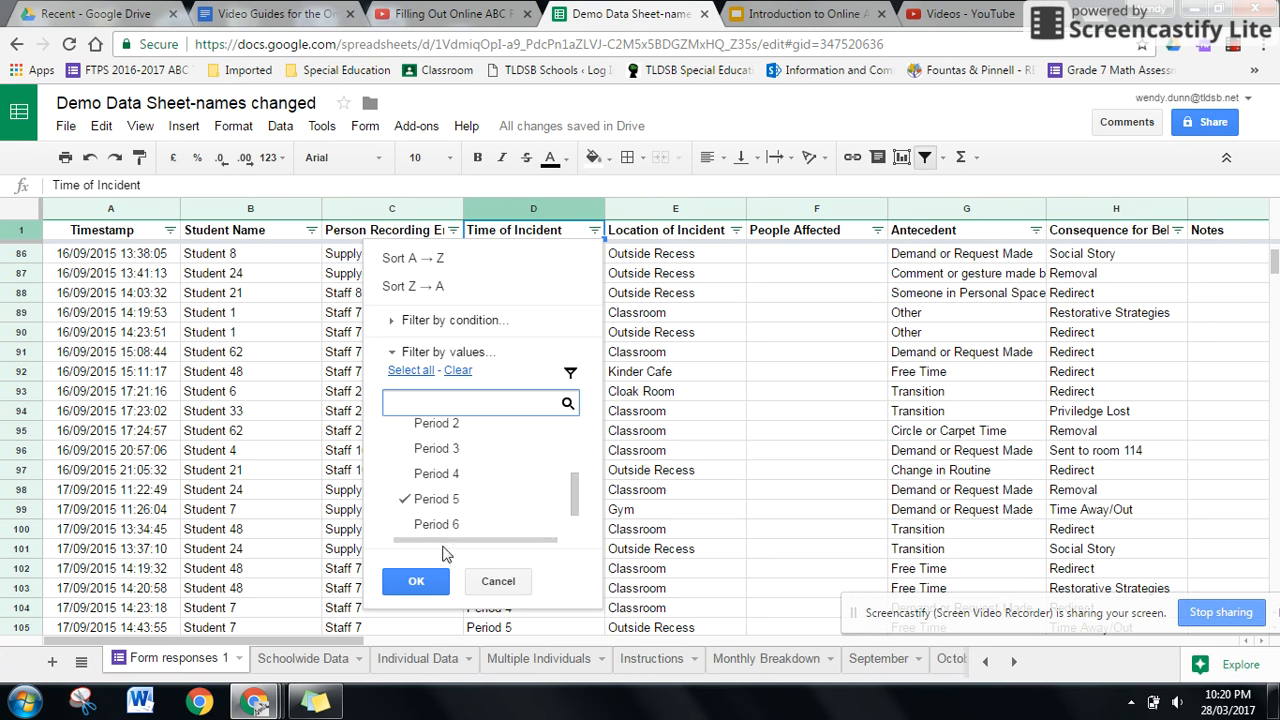
pyautogui.click(405, 580)
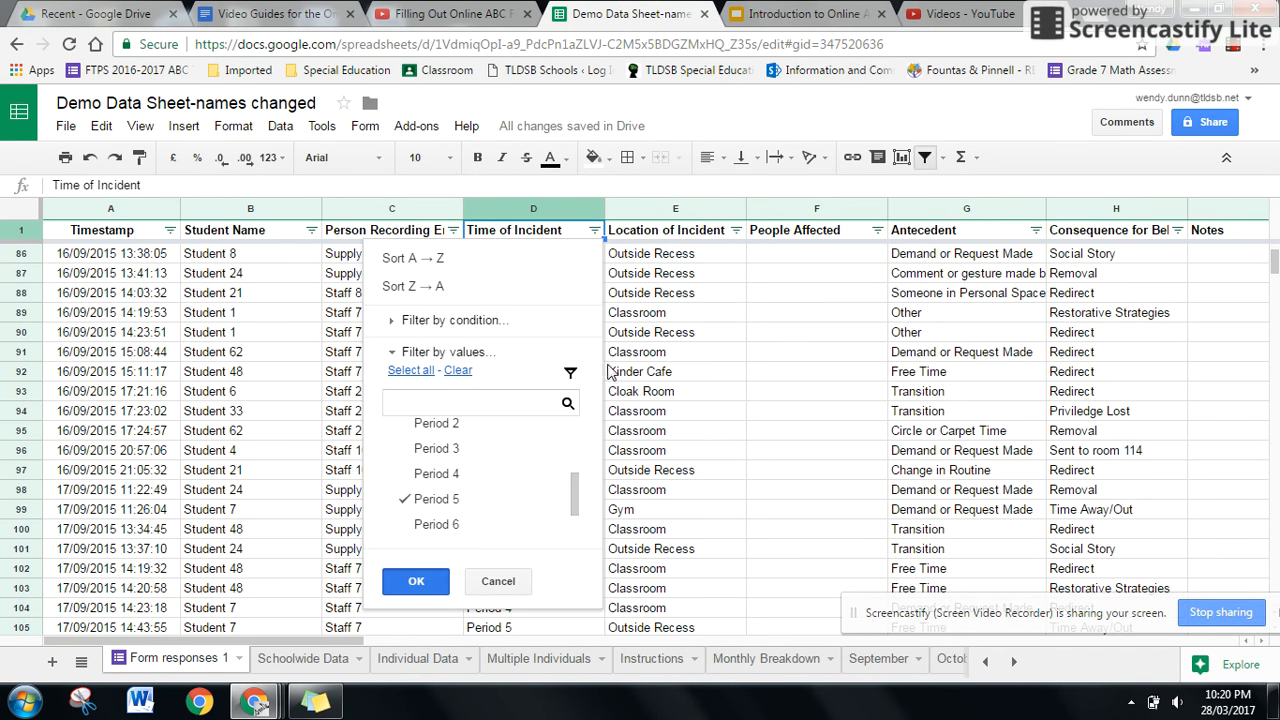
pyautogui.press('Return')
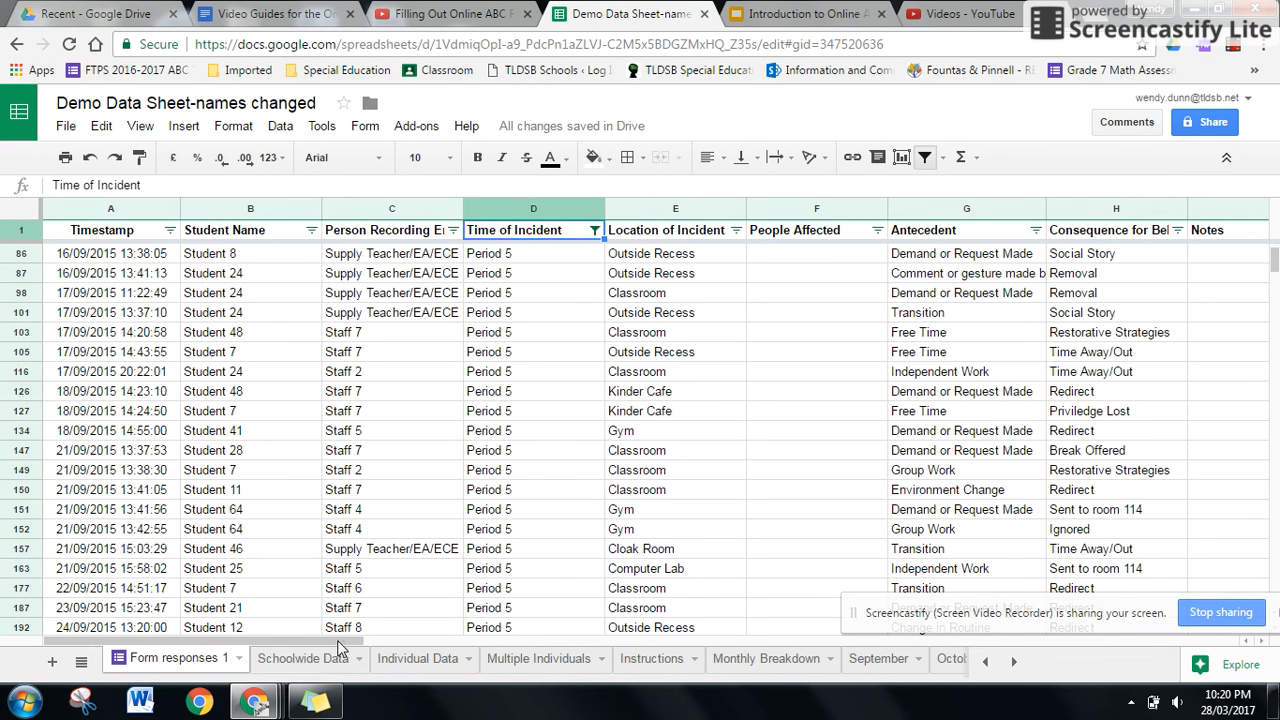
# Look across the filtered columns, reselect all Time of Incident values, and turn the filter off.
pyautogui.moveTo(369, 641); pyautogui.dragTo(491, 634)
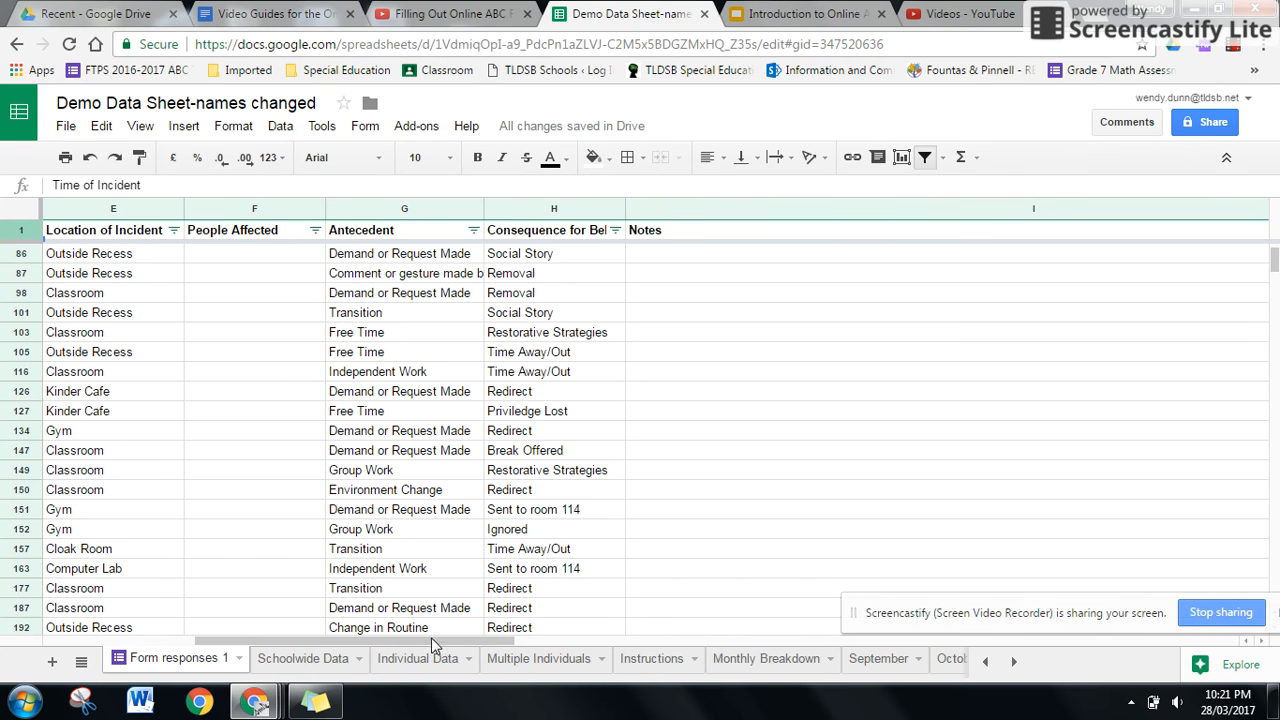
pyautogui.moveTo(424, 641); pyautogui.dragTo(305, 643)
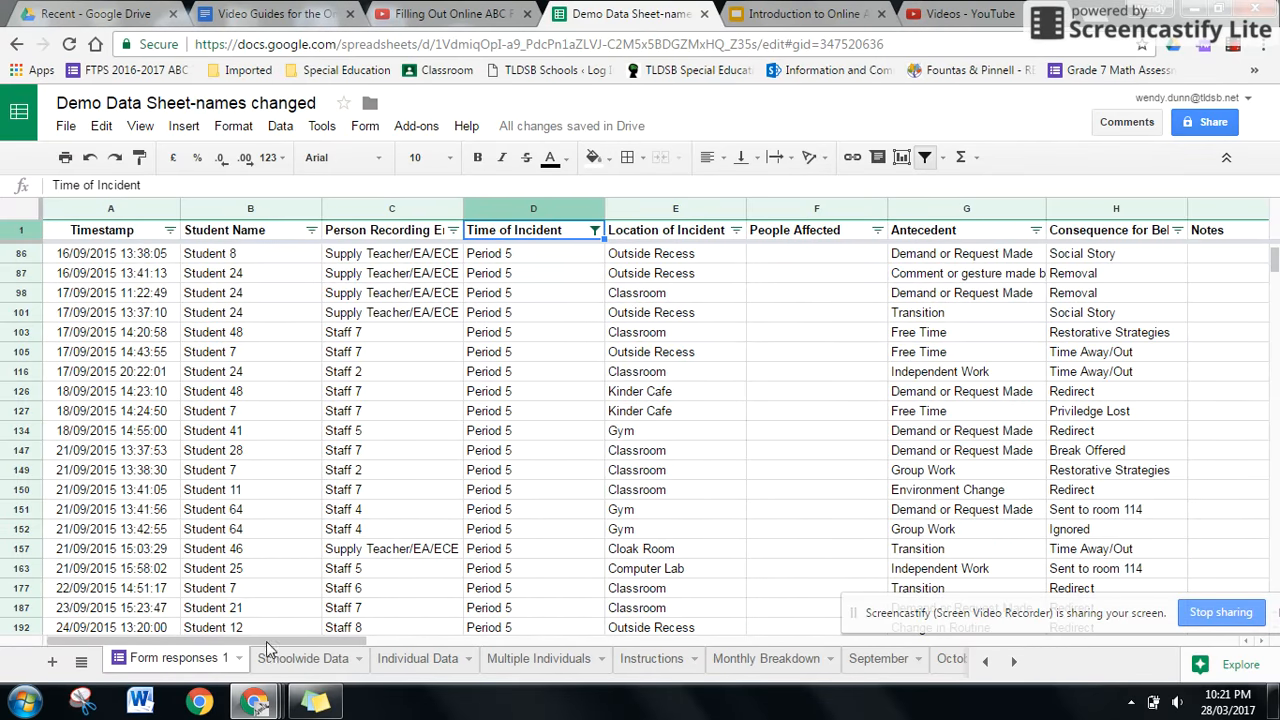
pyautogui.click(594, 232)
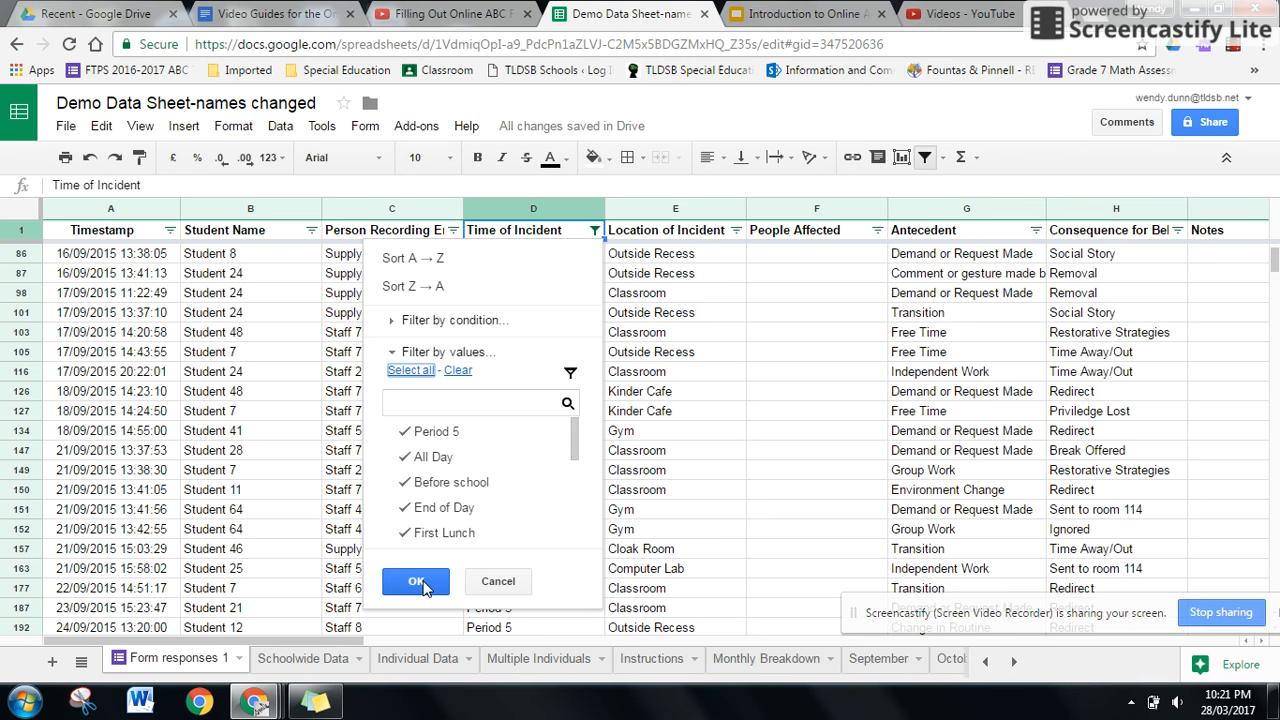
pyautogui.click(420, 583)
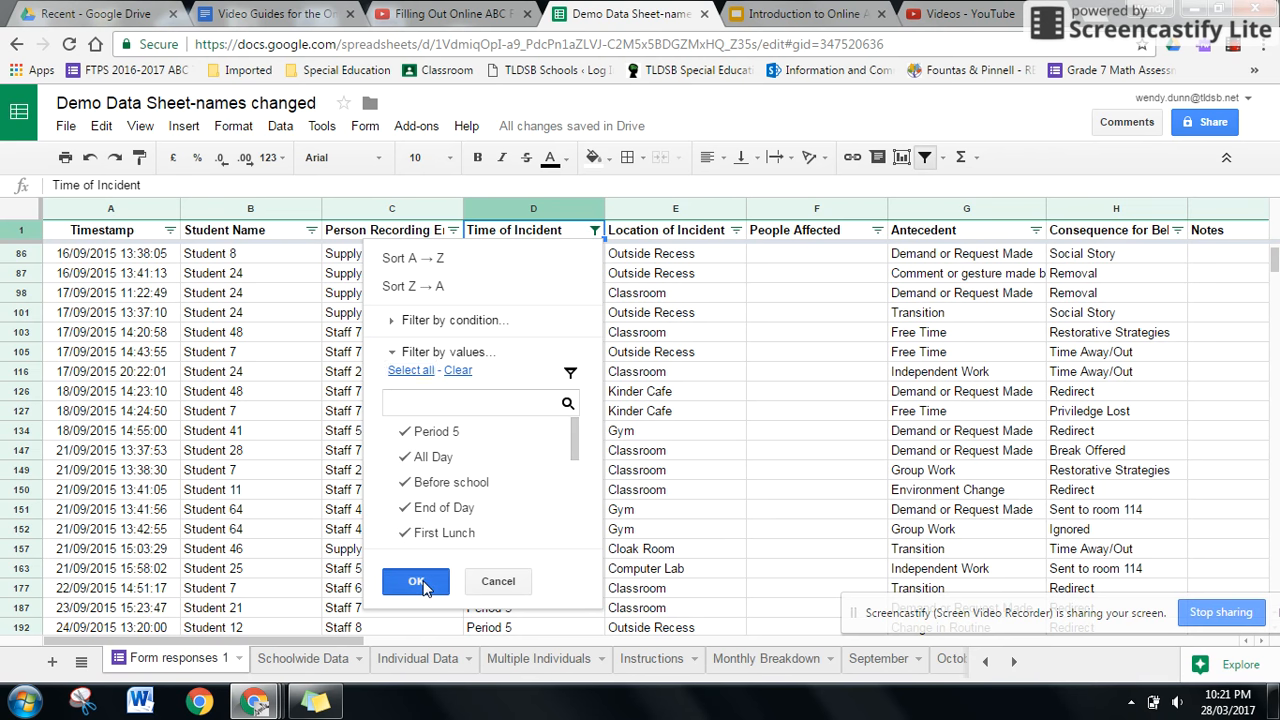
pyautogui.click(924, 160)
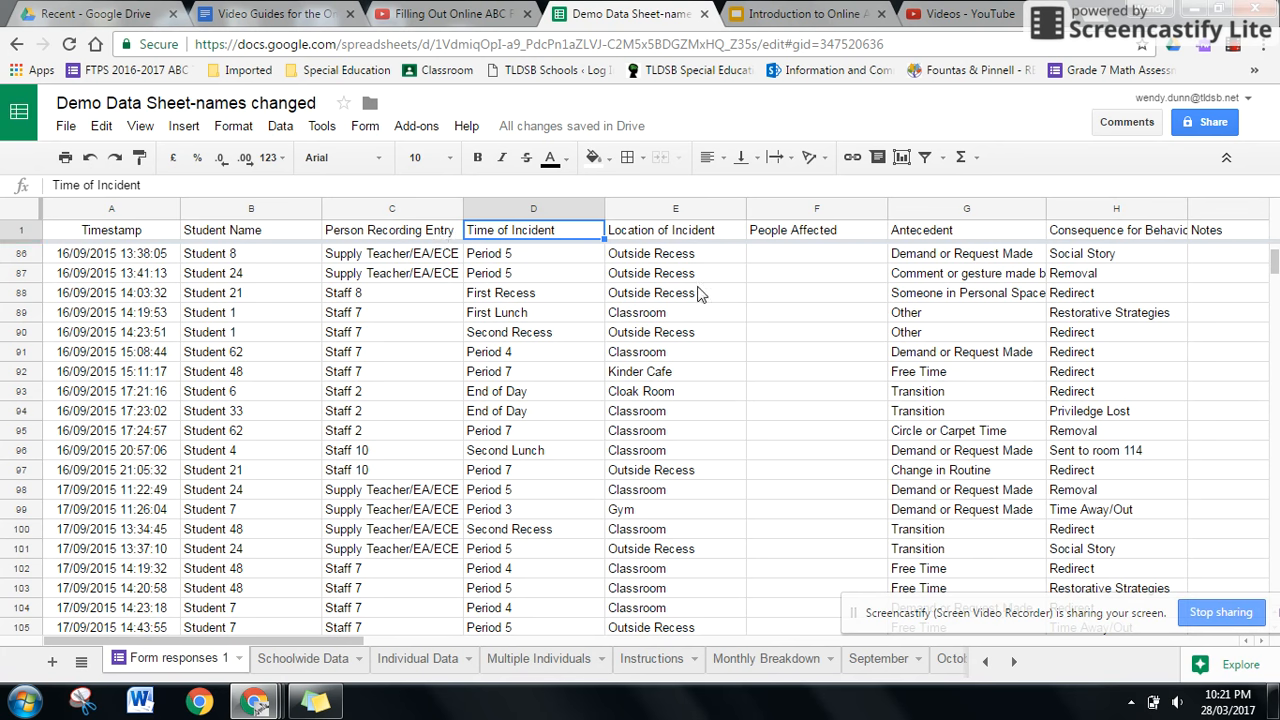
# Turn the filter back on for the response data, including the Timestamp column.
pyautogui.click(157, 214)
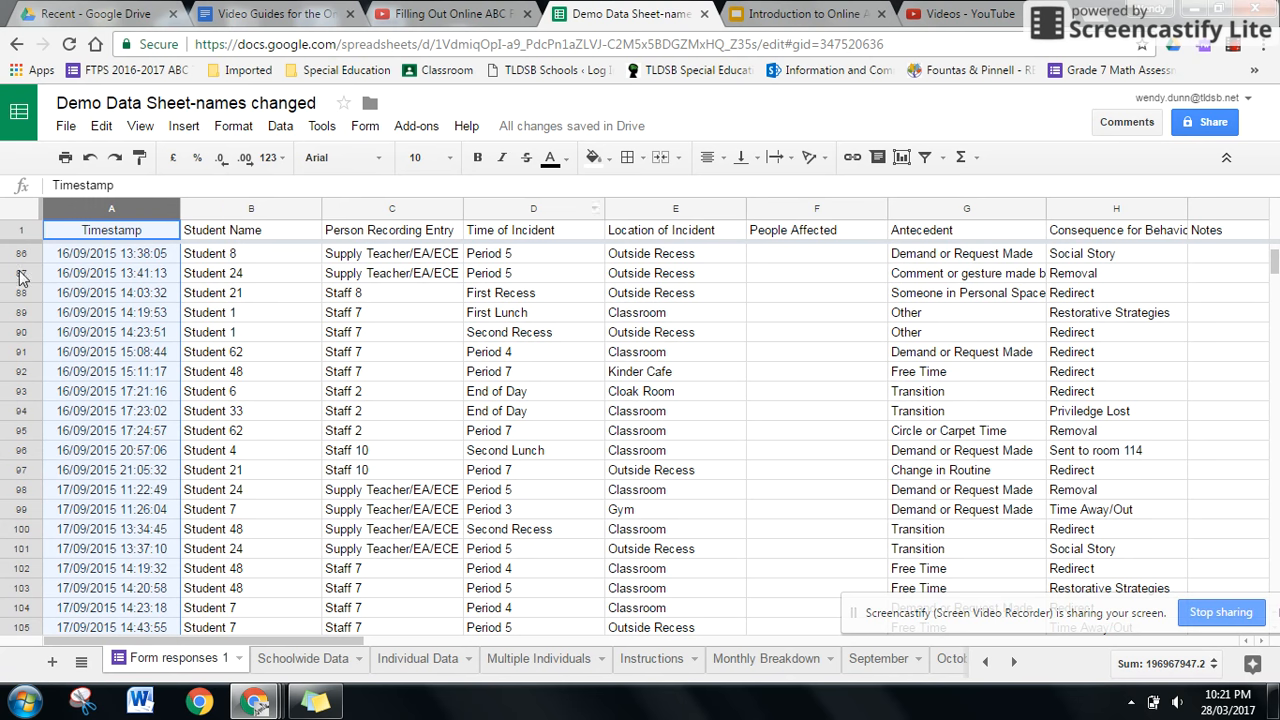
pyautogui.click(170, 238)
pyautogui.doubleClick(170, 238)
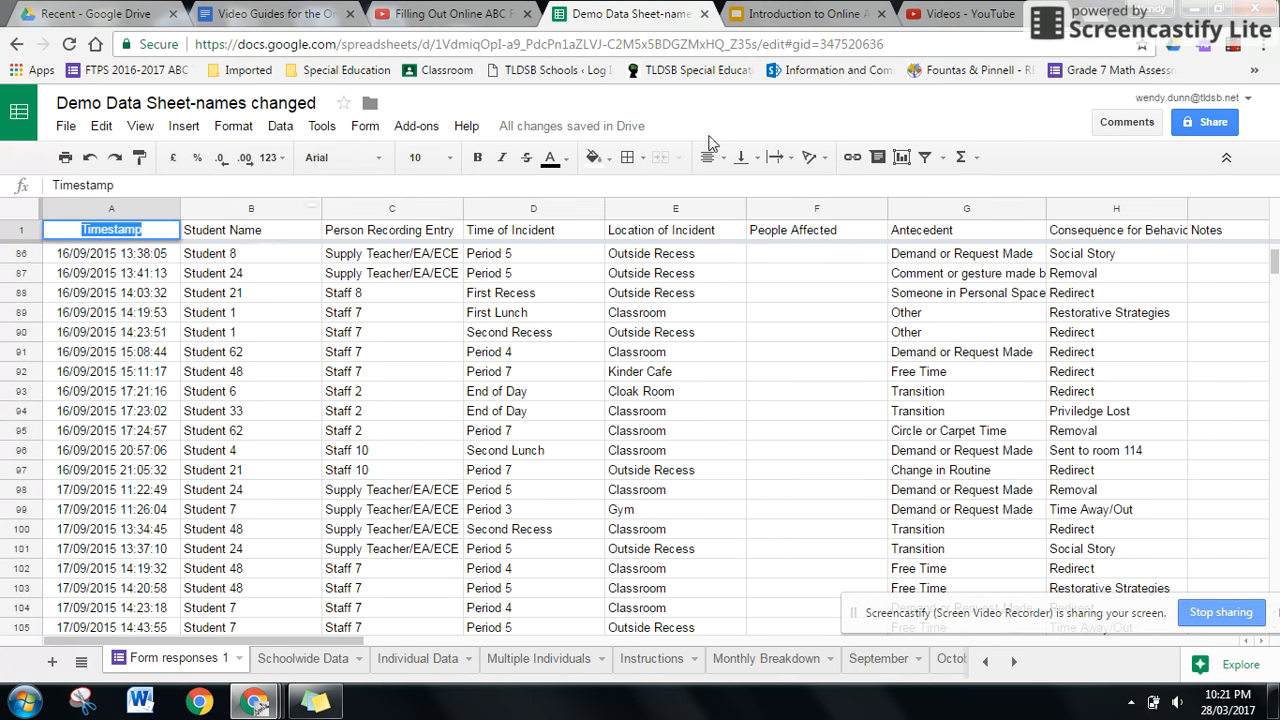
pyautogui.click(924, 160)
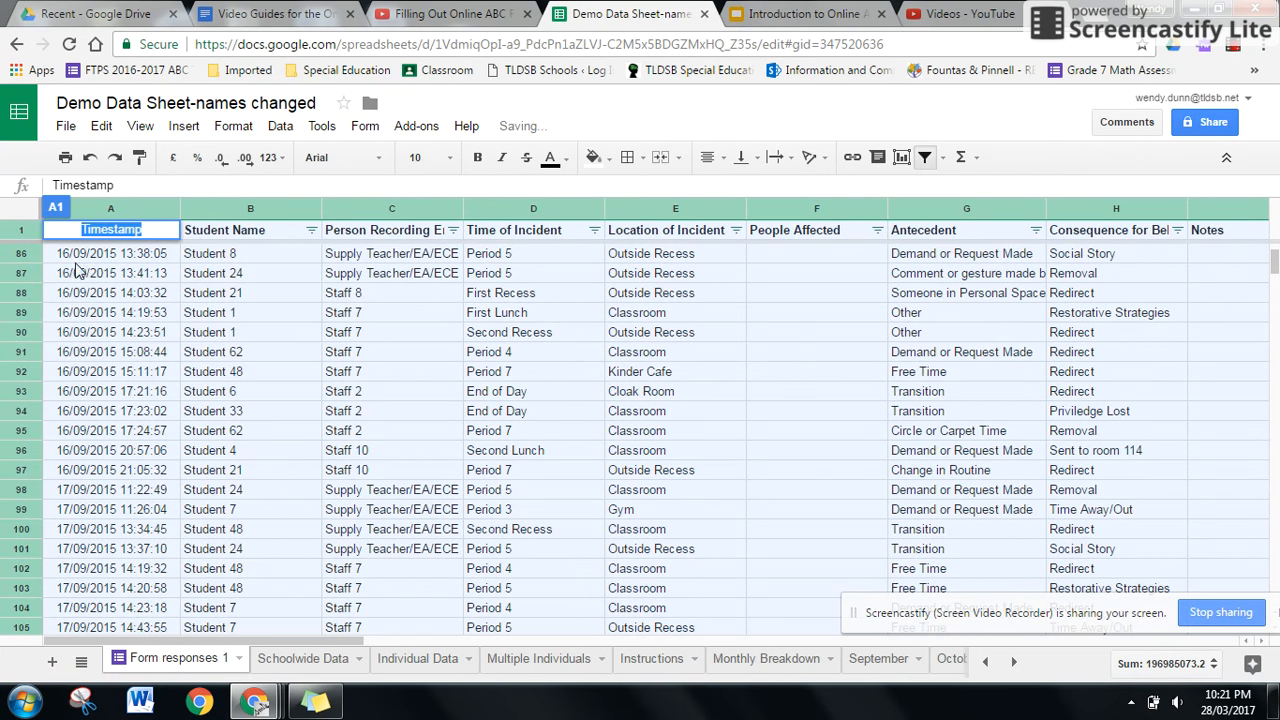
pyautogui.click(166, 298)
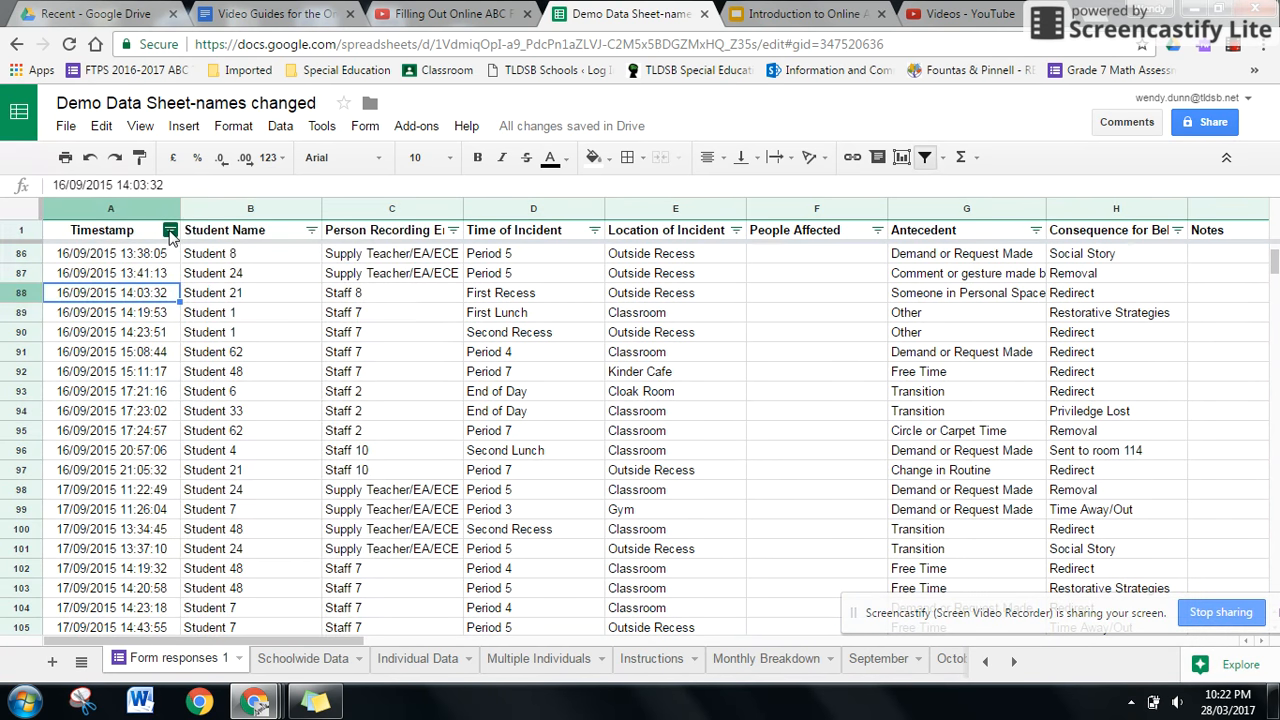
pyautogui.click(170, 231)
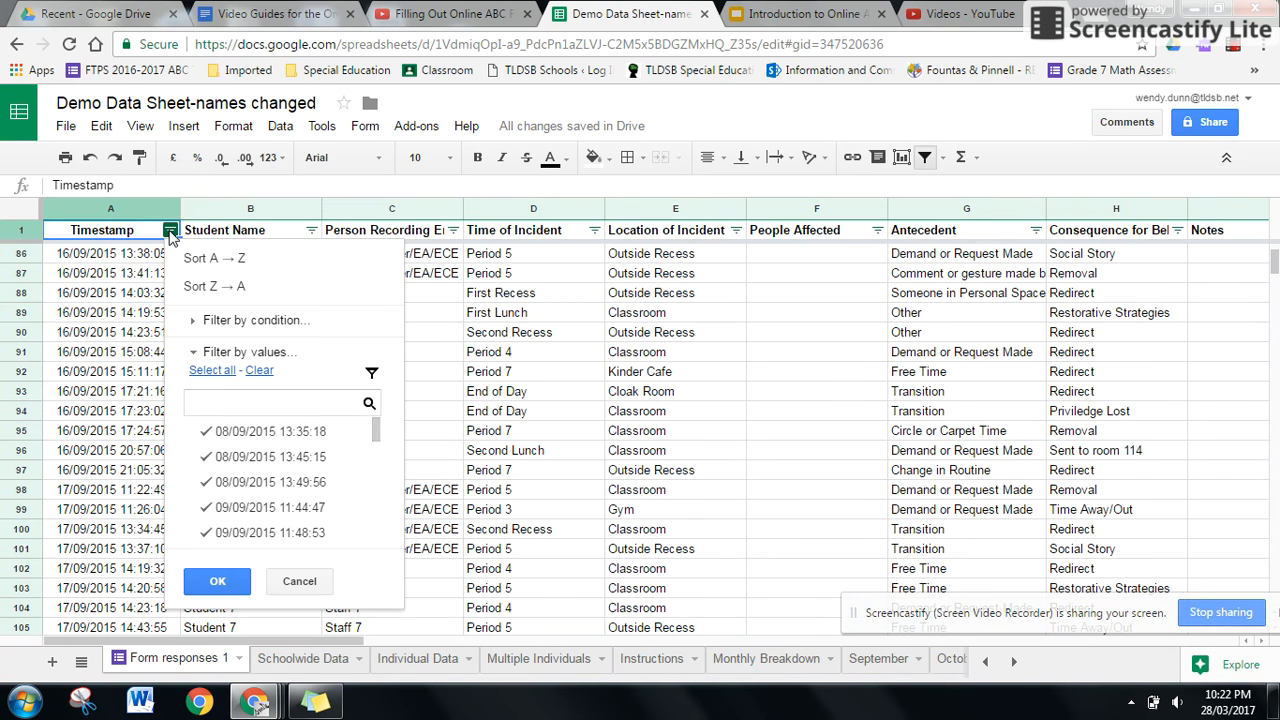
pyautogui.click(260, 371)
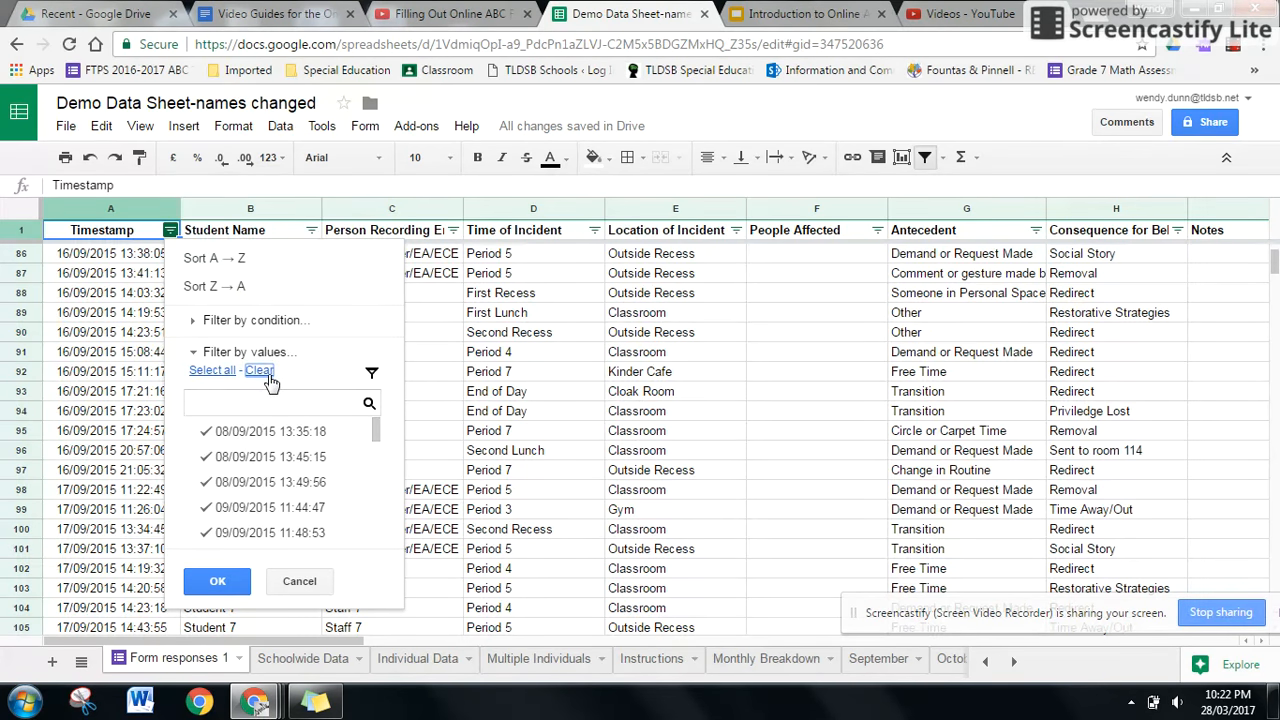
pyautogui.click(216, 405)
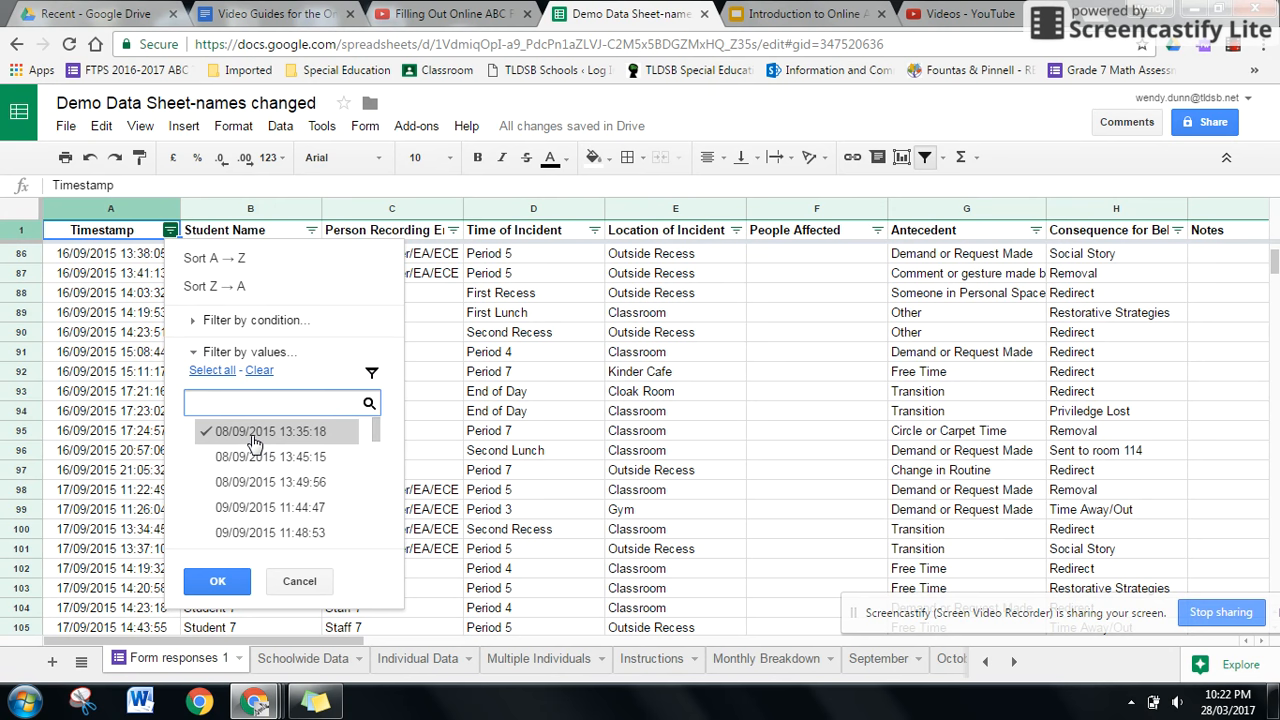
pyautogui.click(243, 402)
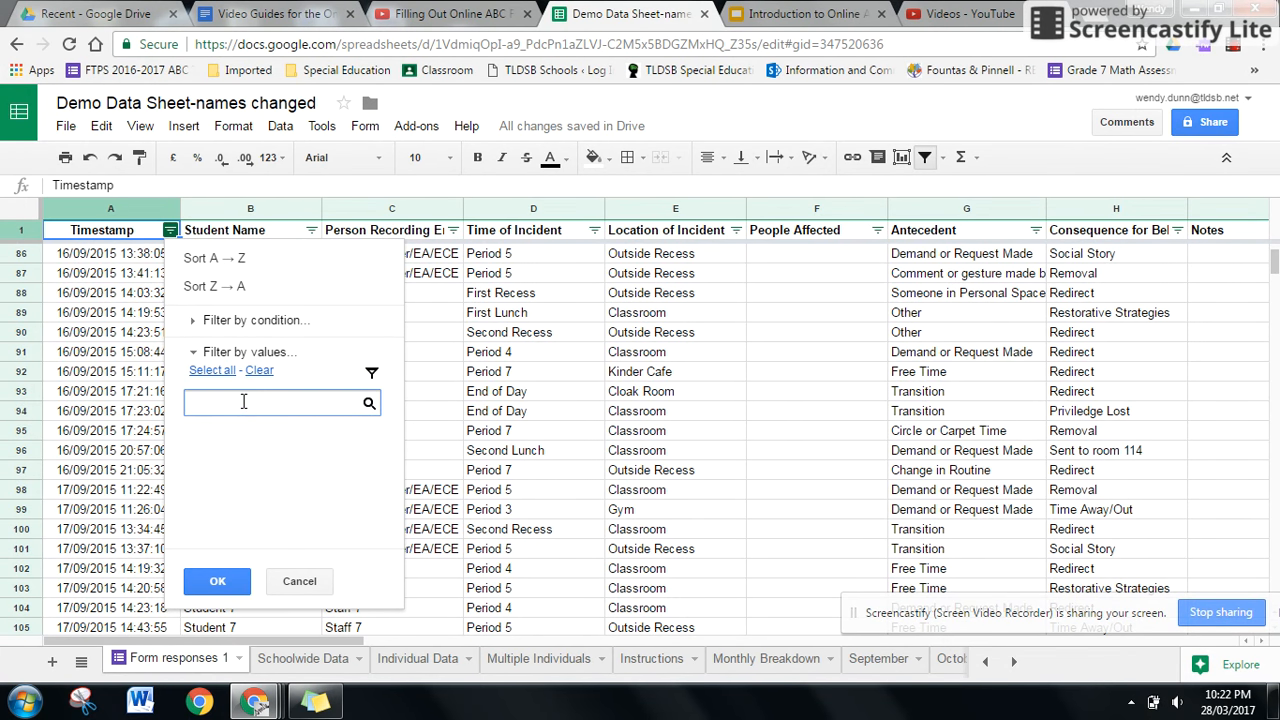
pyautogui.click(304, 588)
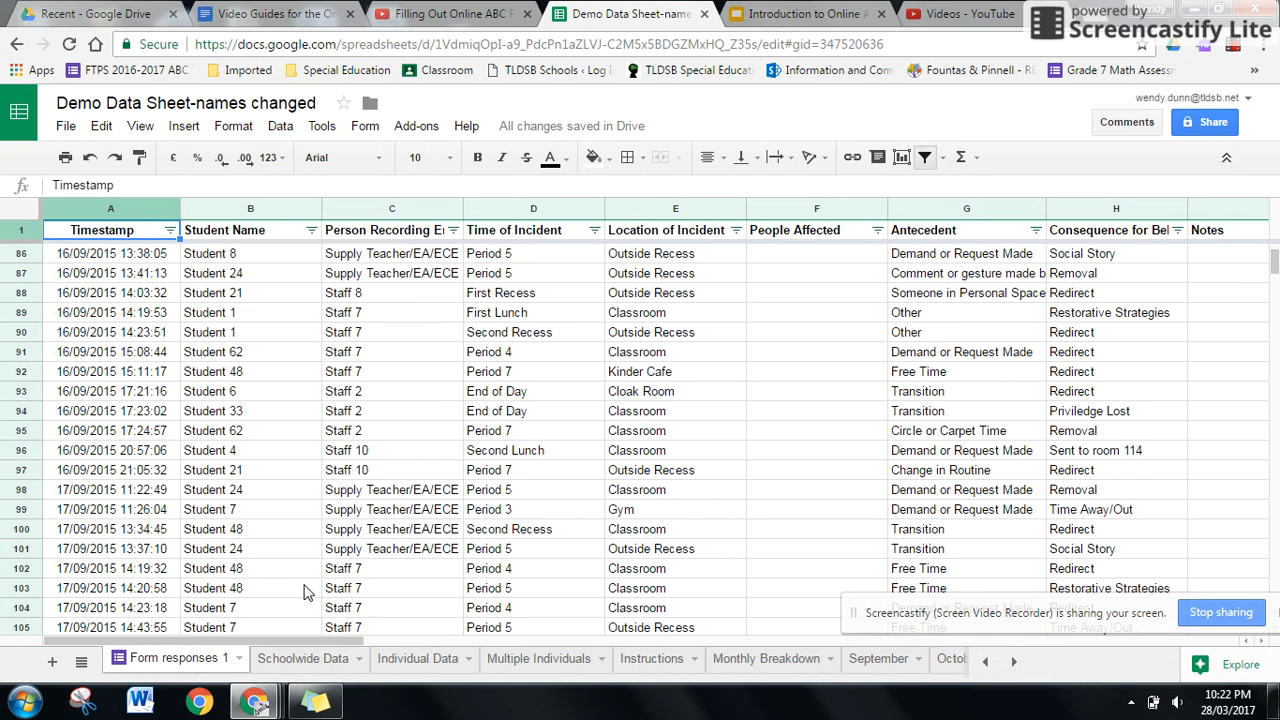
# Clear the Timestamp filter's values except 08/09/2015 13:35:18 and search its value list for 08/09/2015.
pyautogui.click(169, 231)
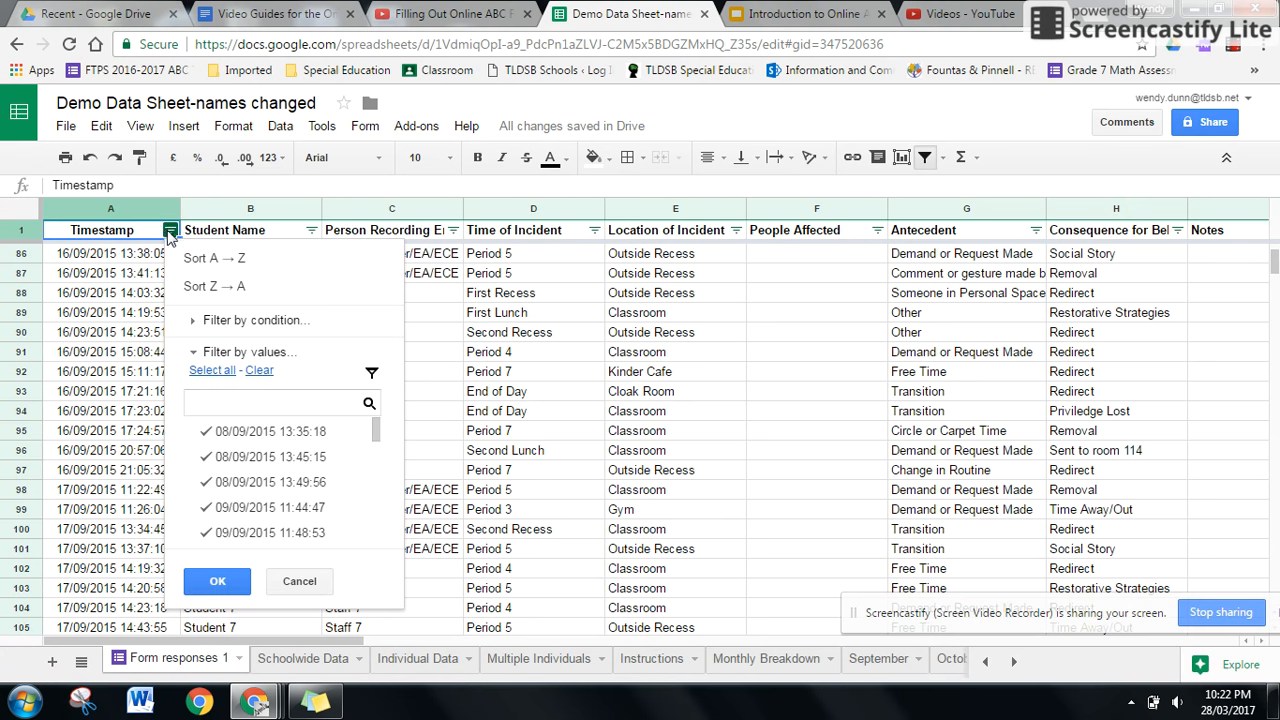
pyautogui.click(256, 372)
pyautogui.click(238, 434)
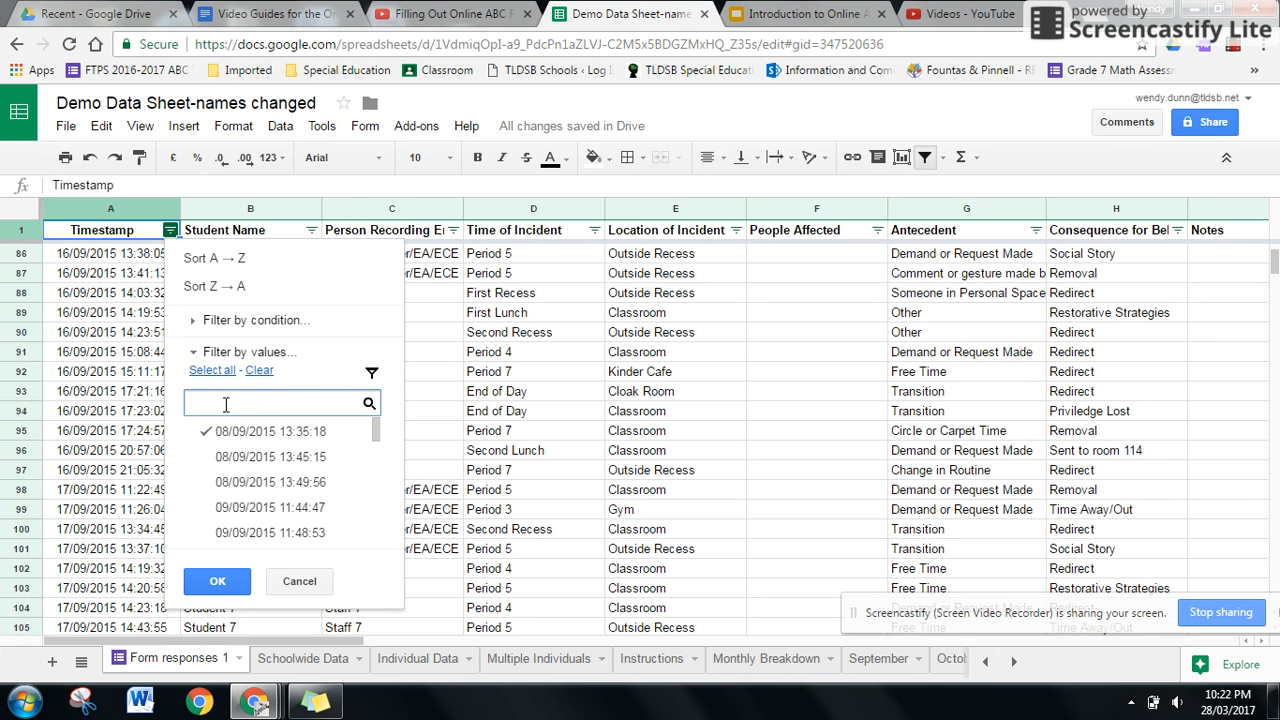
pyautogui.write('0')
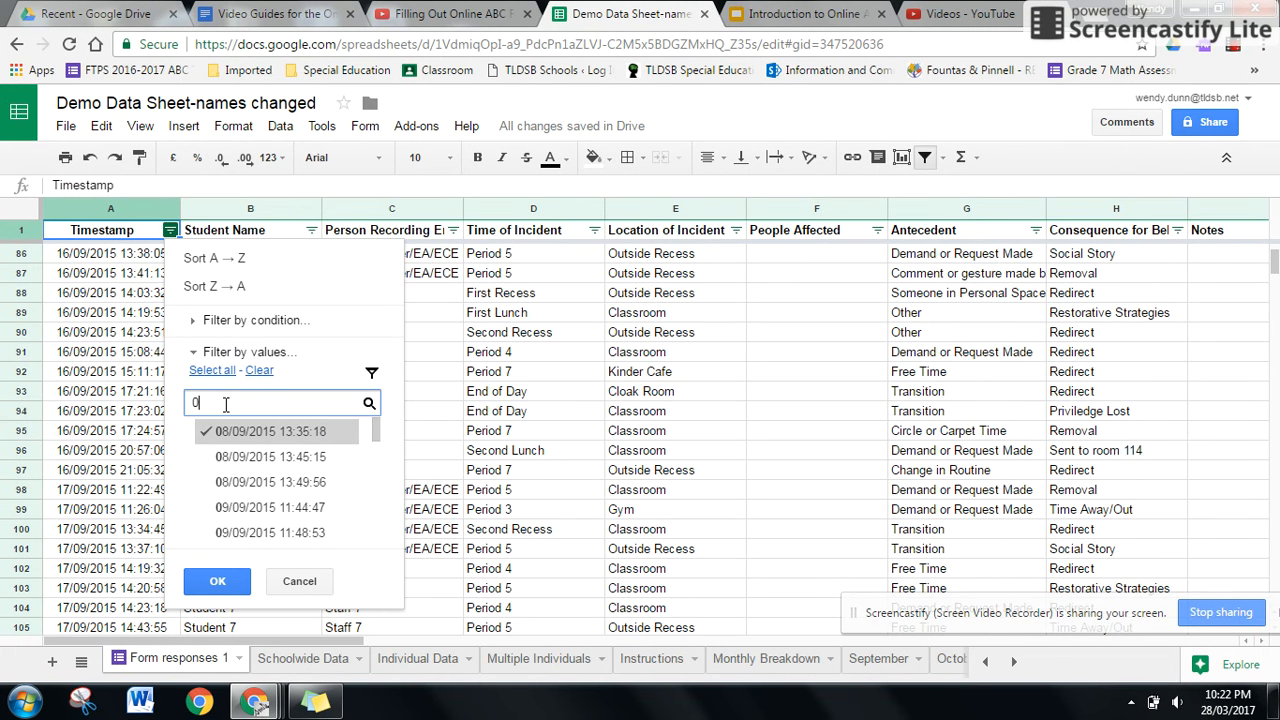
pyautogui.write('8/')
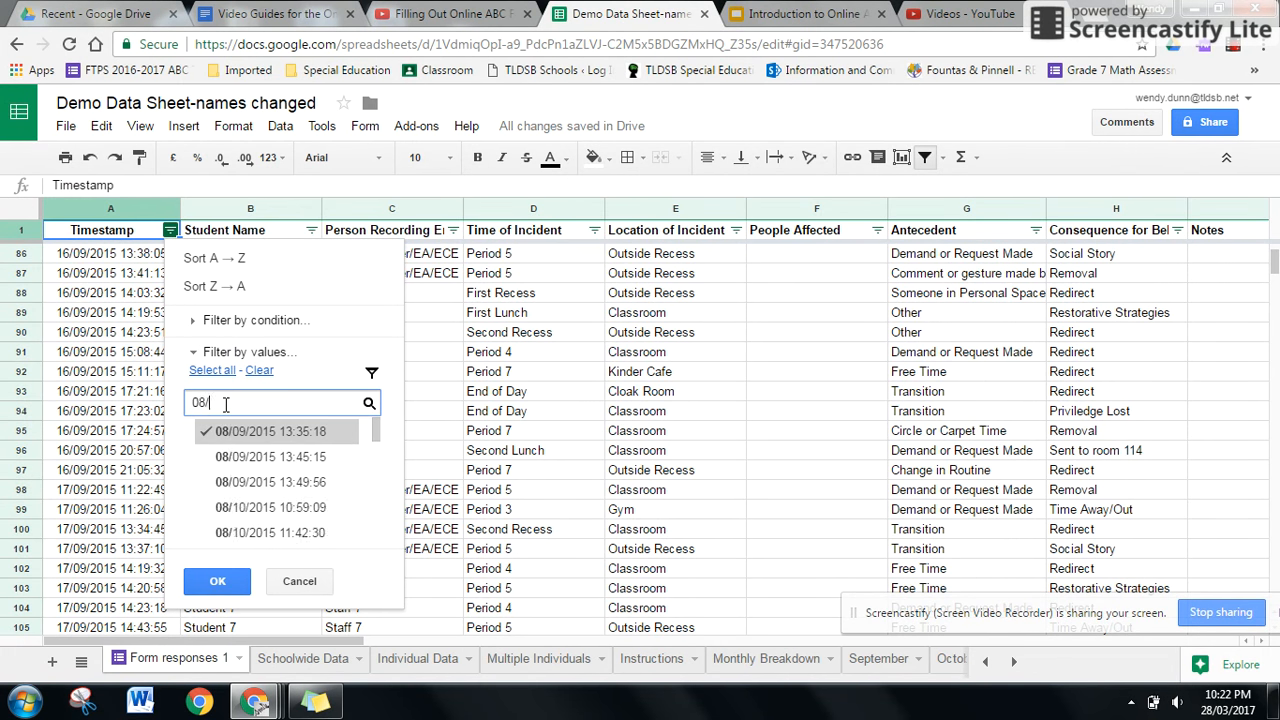
pyautogui.write('09/2')
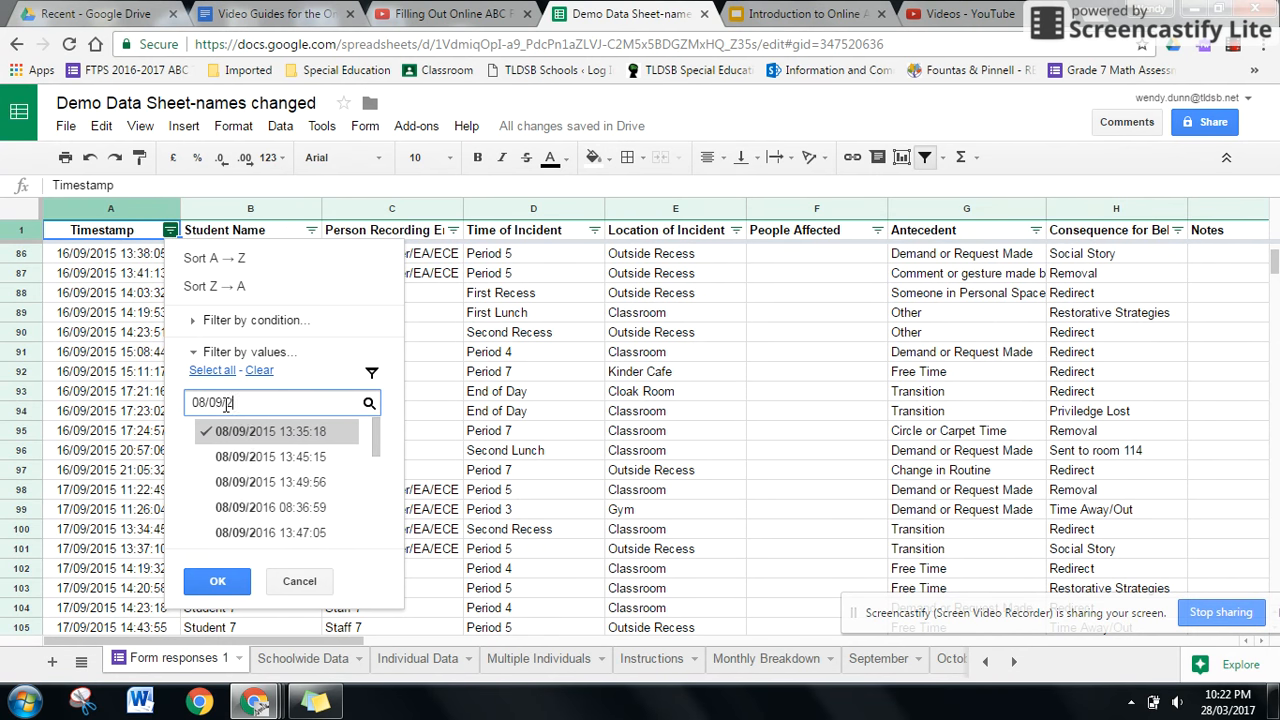
pyautogui.write('015')
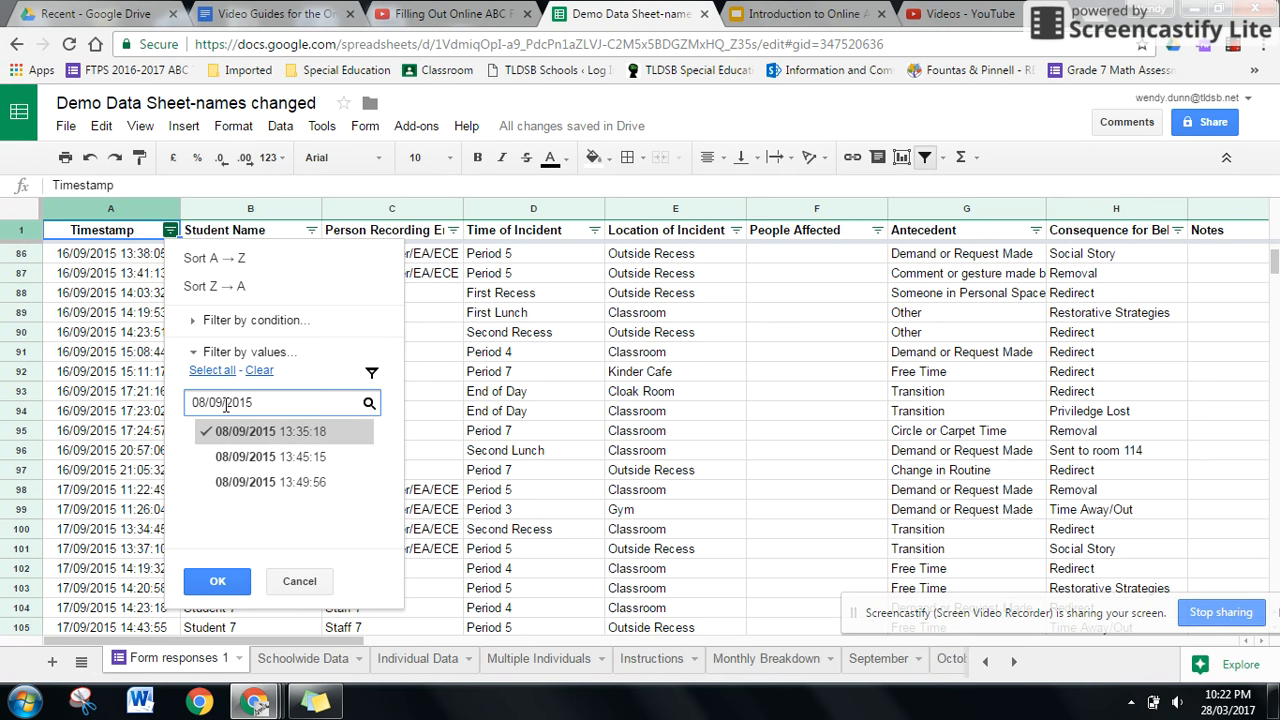
# Add the 08/09/2015 13:45:15 and 13:49:56 entries to the selected values and apply the Timestamp filter.
pyautogui.click(297, 460)
pyautogui.click(308, 482)
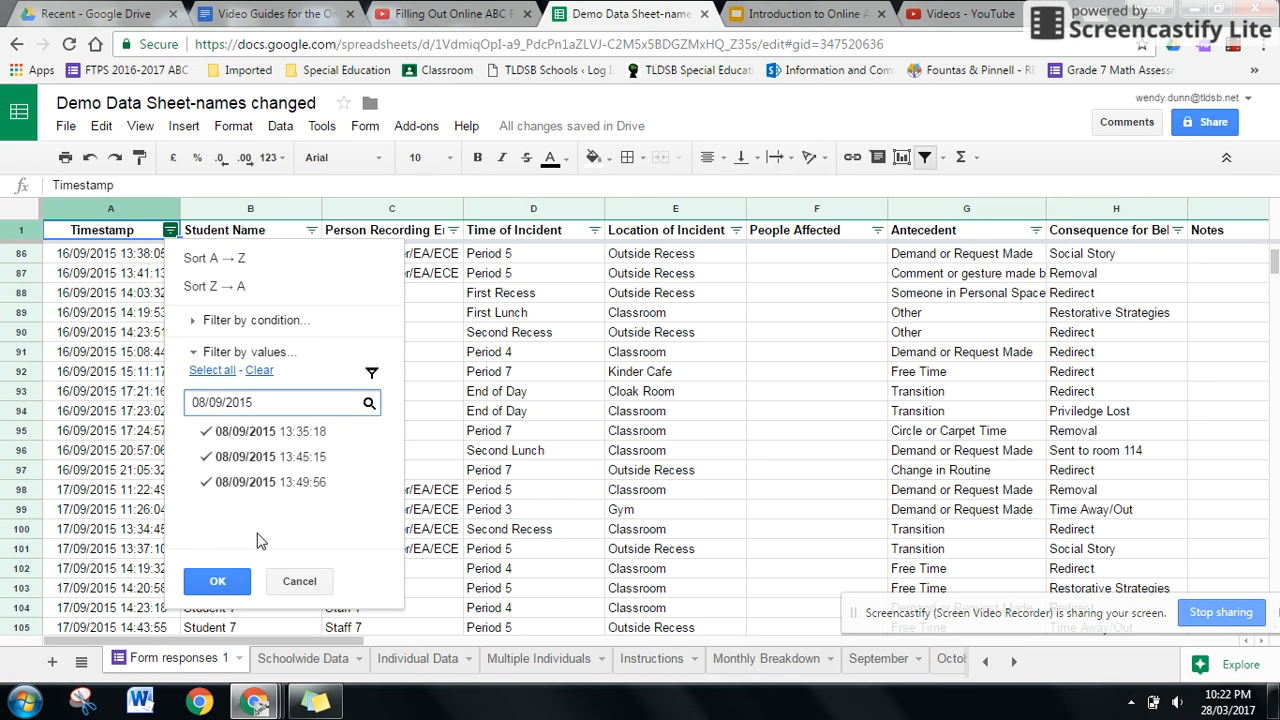
pyautogui.click(220, 585)
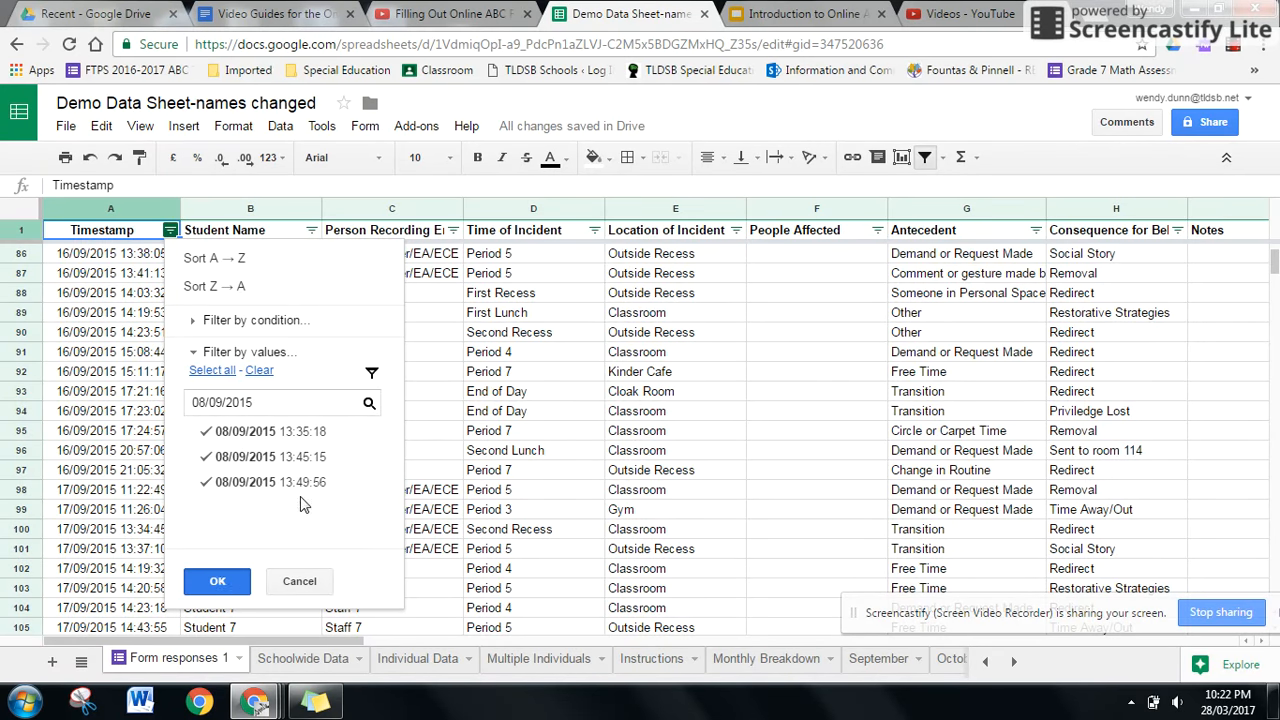
pyautogui.press('Return')
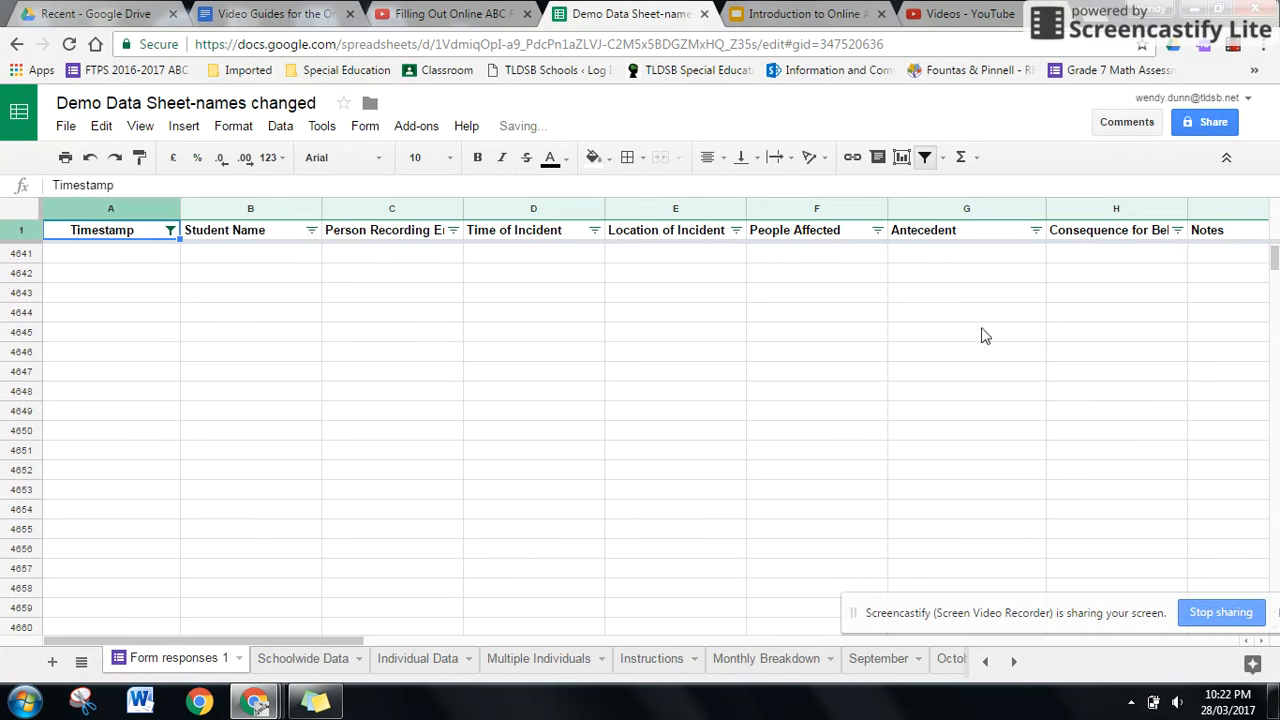
# Review the rows filtered to 08/09/2015, then turn the filter off for the whole response sheet.
pyautogui.moveTo(1277, 272); pyautogui.dragTo(1277, 262)
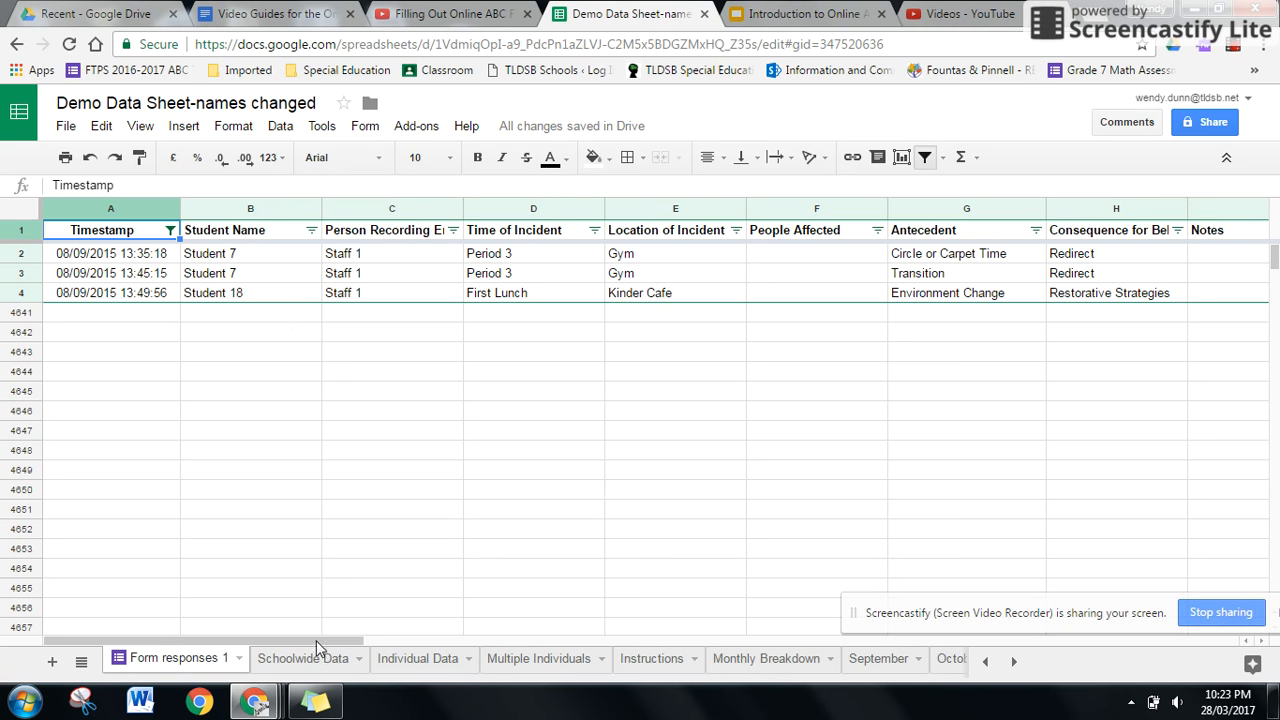
pyautogui.moveTo(316, 640); pyautogui.dragTo(263, 646)
pyautogui.click(926, 157)
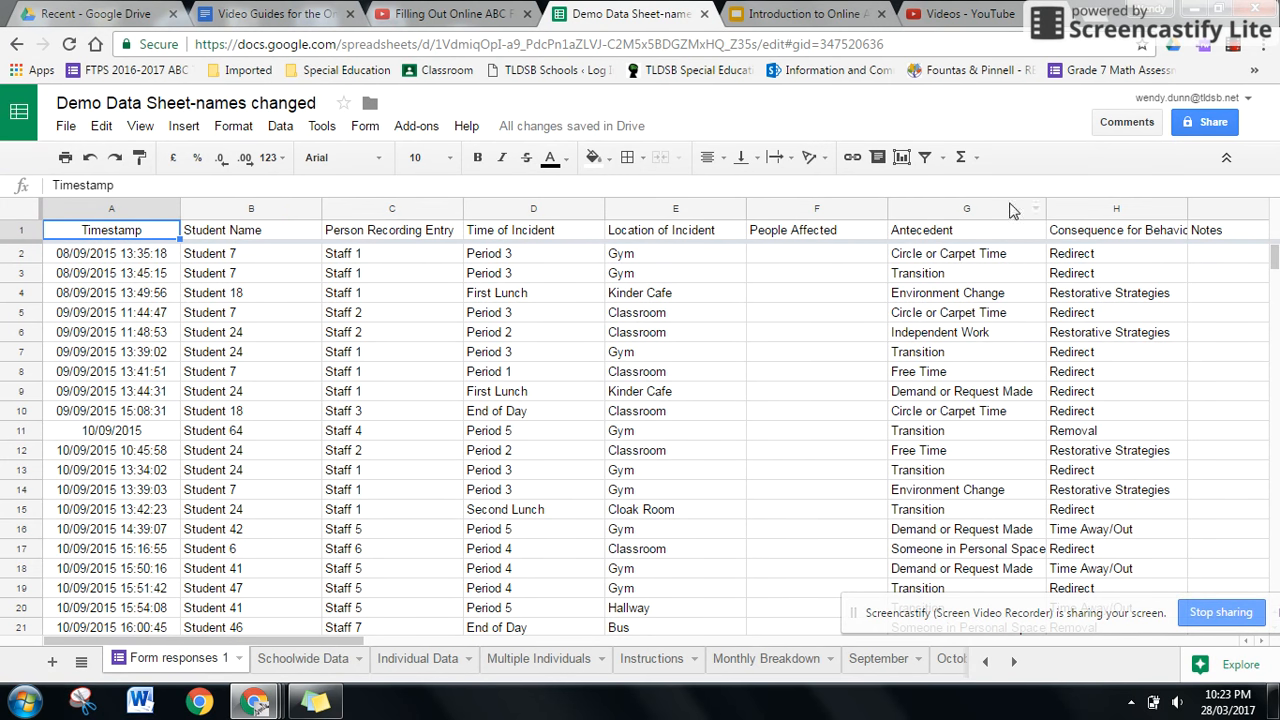
pyautogui.click(1233, 50)
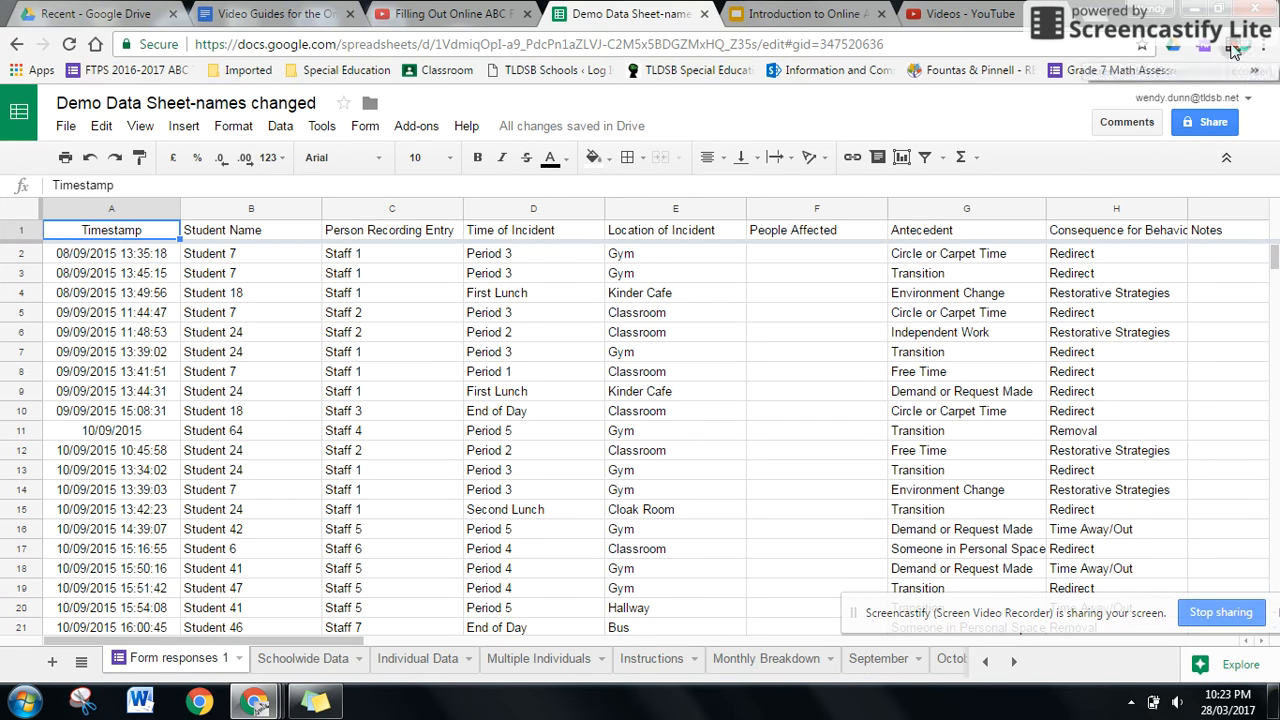